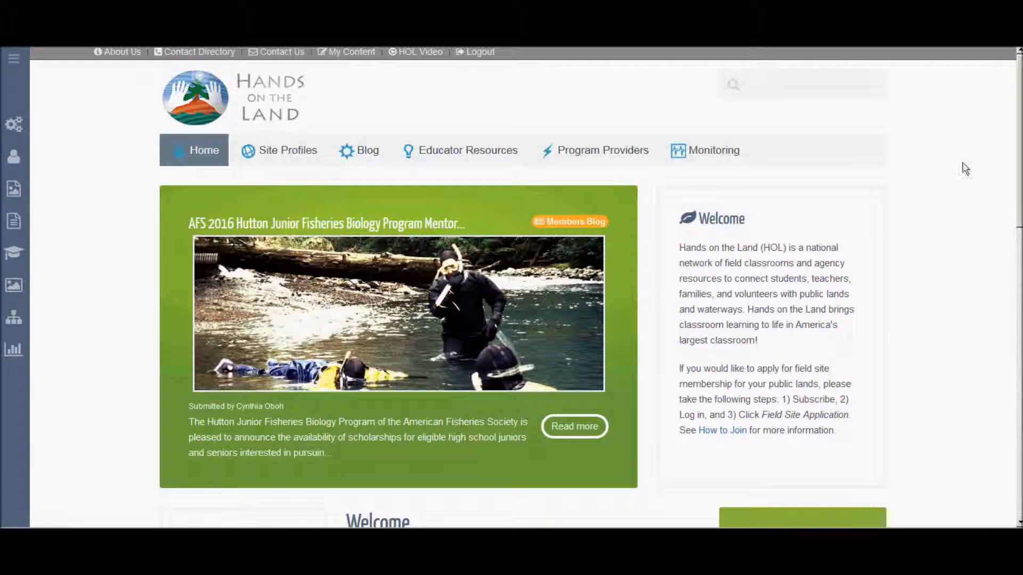
# Step: Open the Salamander Monitoring section and display its salamander data list
pyautogui.moveTo(697, 153)
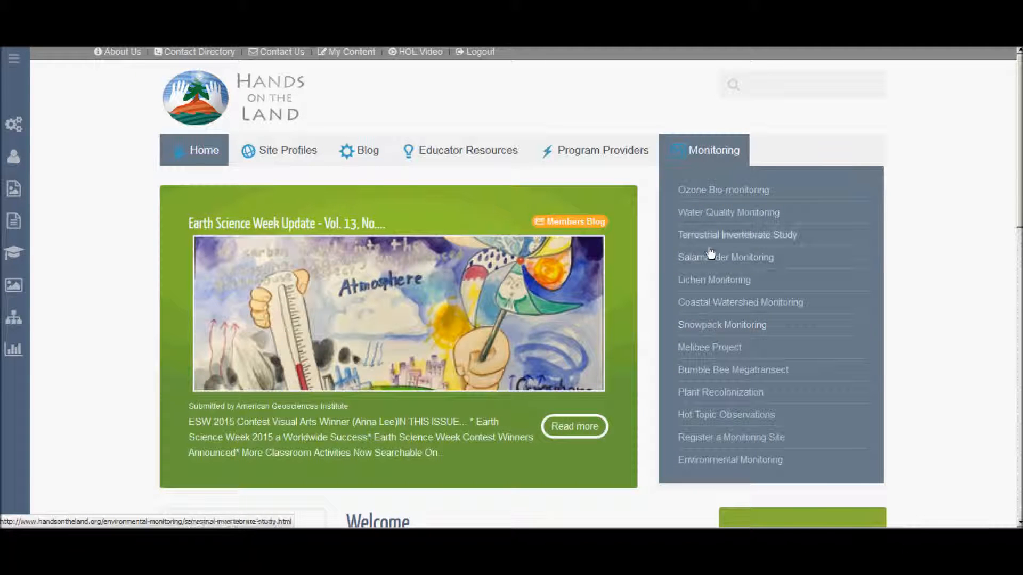
pyautogui.click(712, 258)
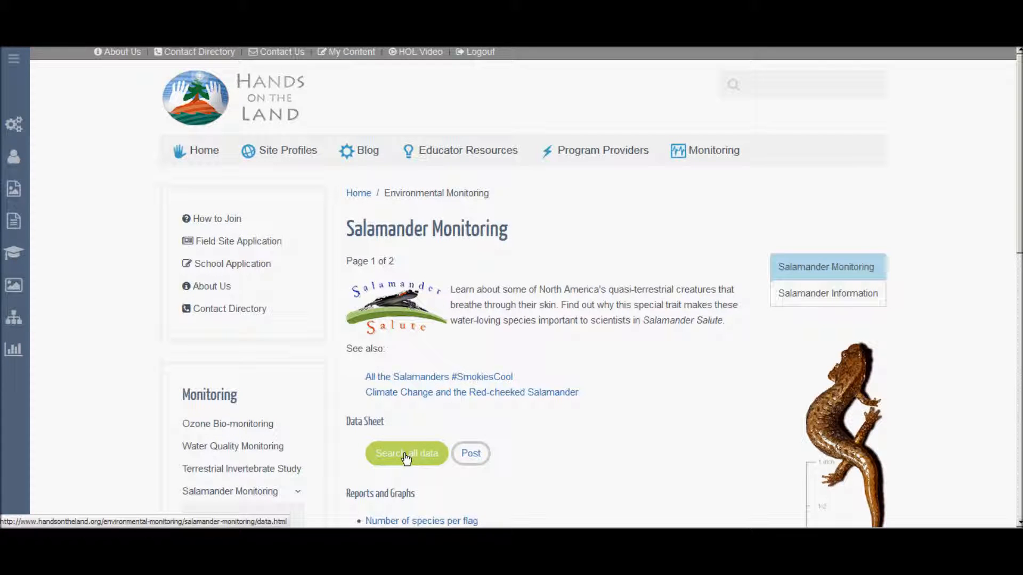
pyautogui.scroll(-2, 406, 458)
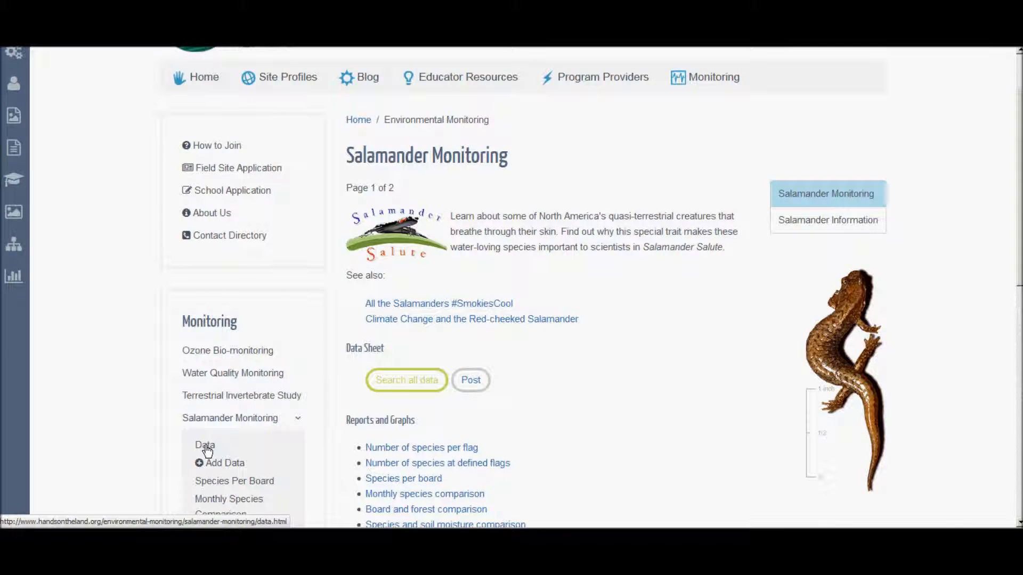
pyautogui.click(207, 451)
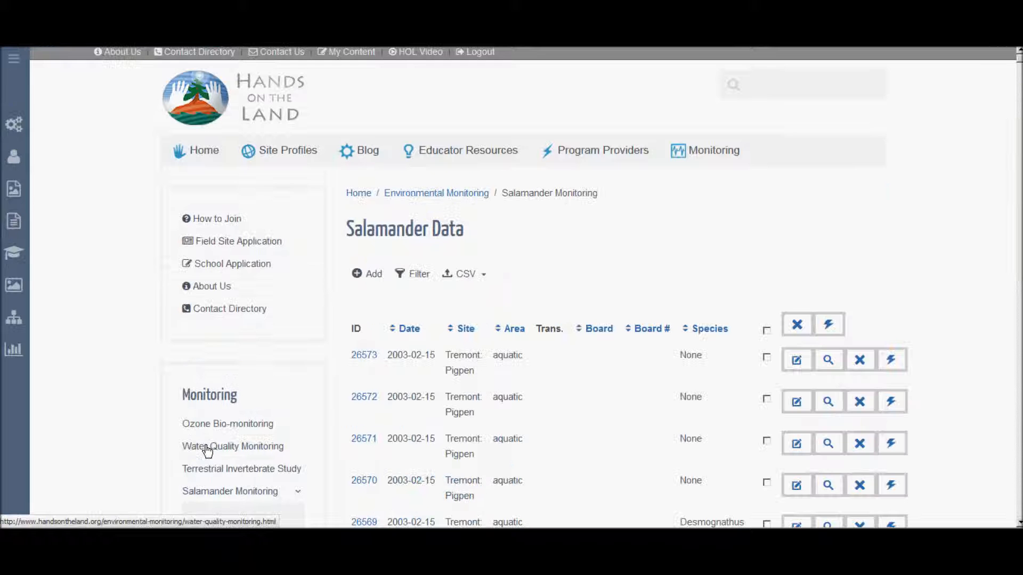
# Step: Filter the salamander data by the Aquatic bag collection method and the Tremont: Pigpen site
pyautogui.click(414, 276)
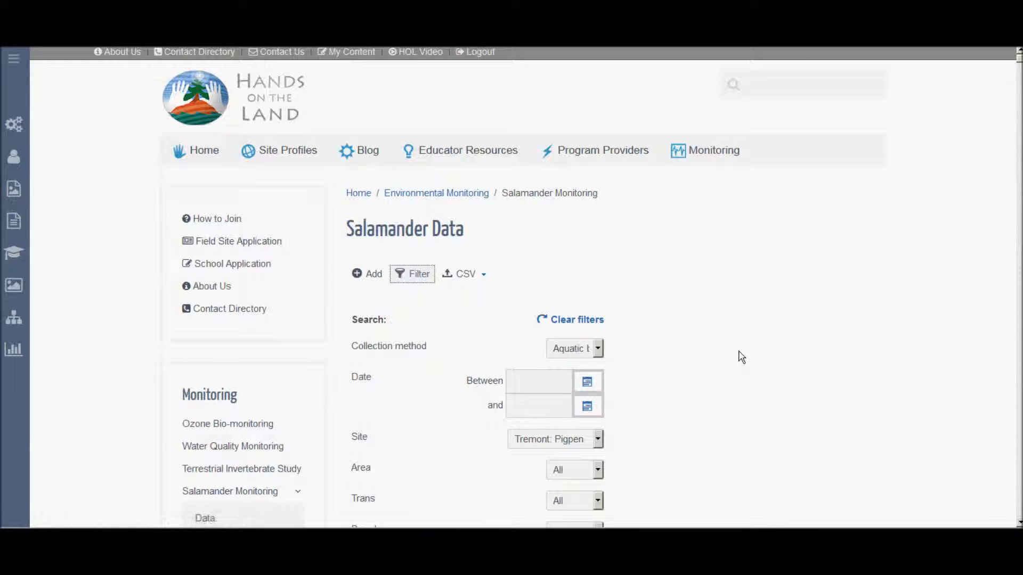
pyautogui.scroll(-2, 740, 355)
pyautogui.click(584, 277)
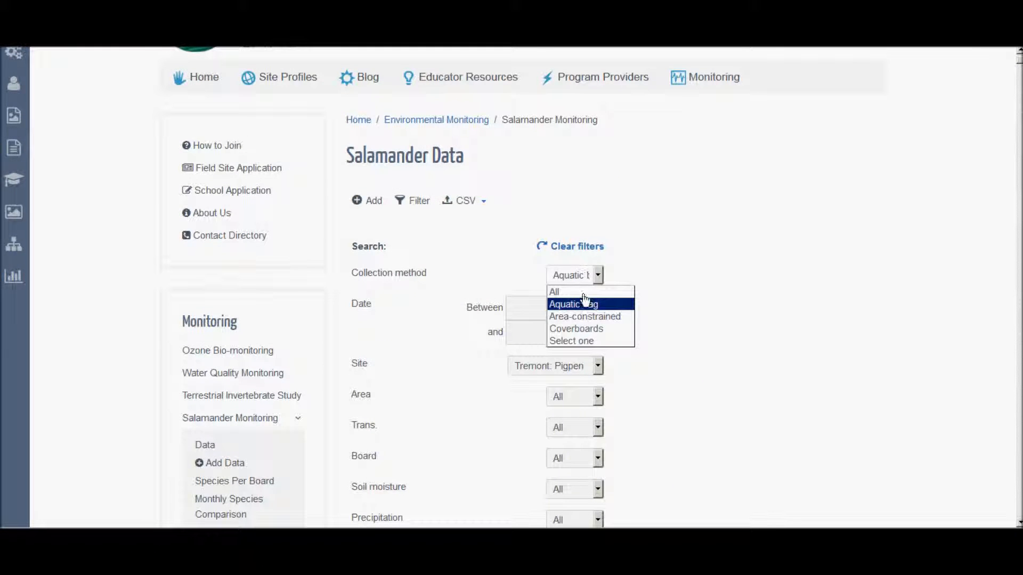
pyautogui.click(681, 286)
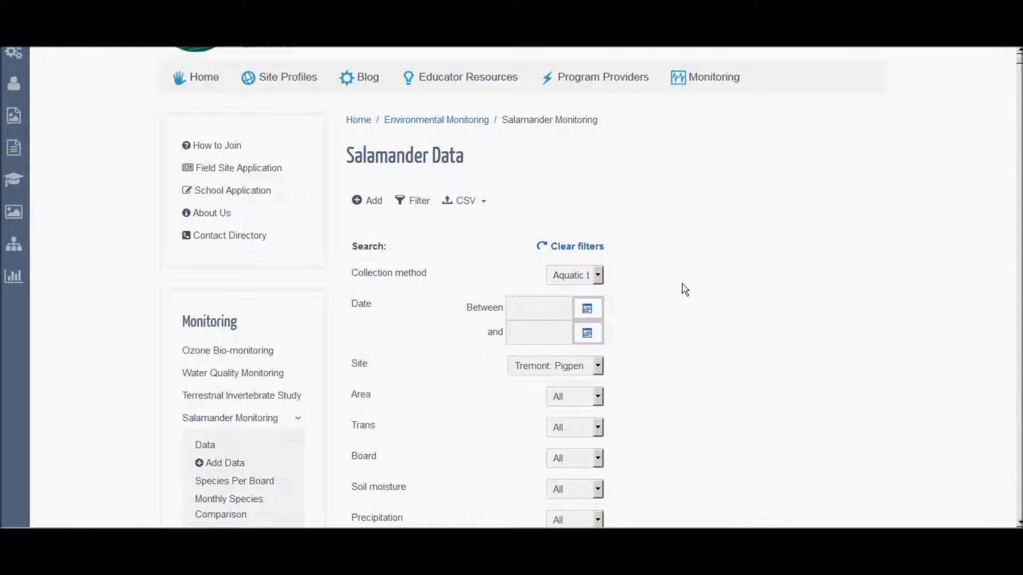
pyautogui.click(561, 373)
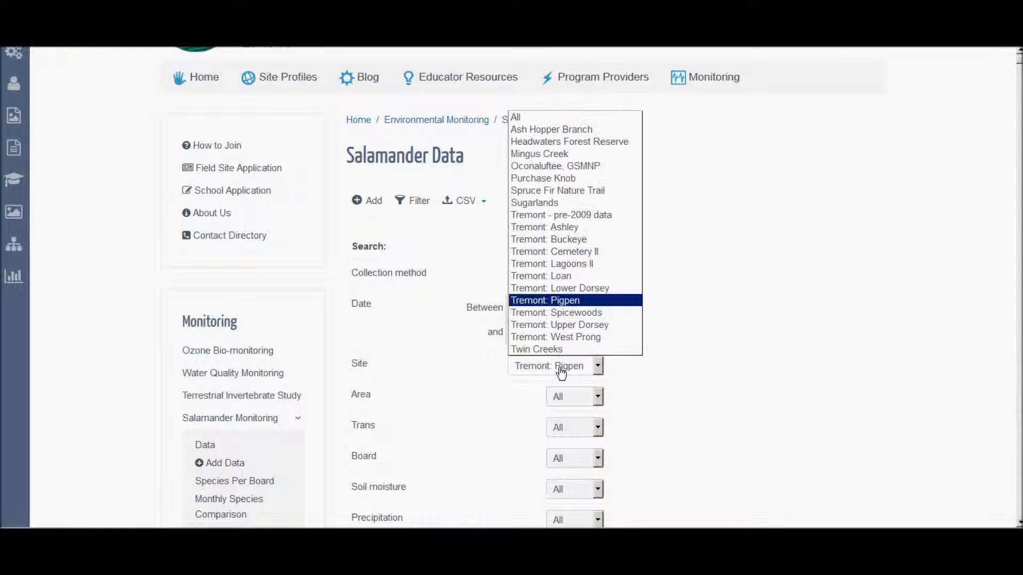
pyautogui.click(577, 305)
pyautogui.scroll(-4, 778, 329)
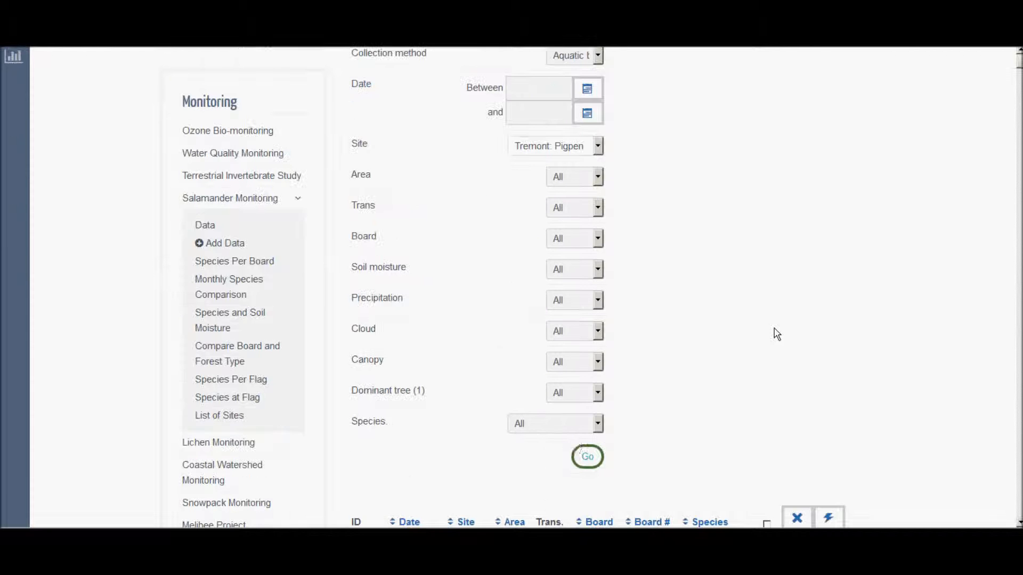
pyautogui.click(588, 461)
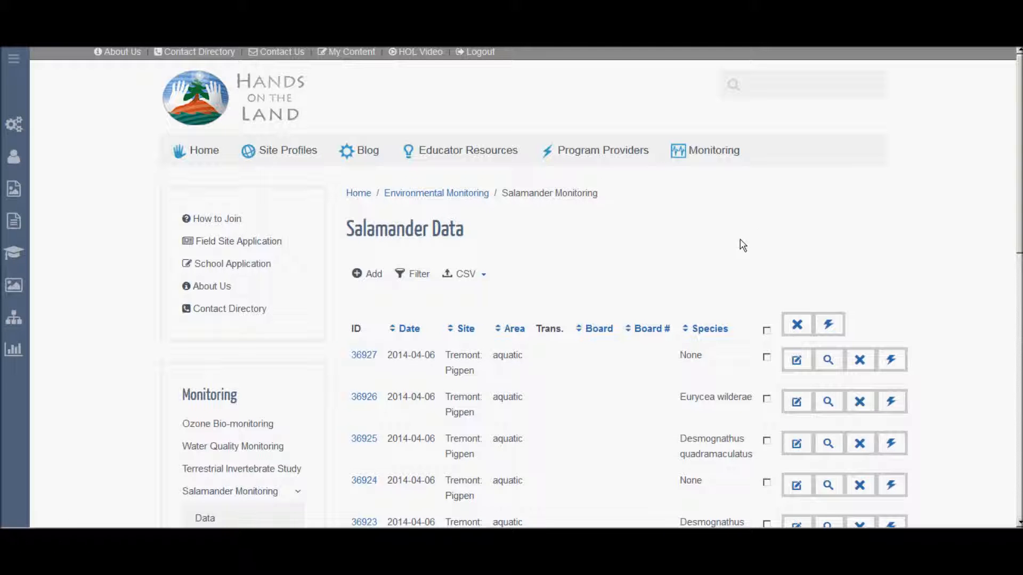
# Step: Export the filtered salamander records to CSV and save the exported file to the computer
pyautogui.scroll(-1, 761, 241)
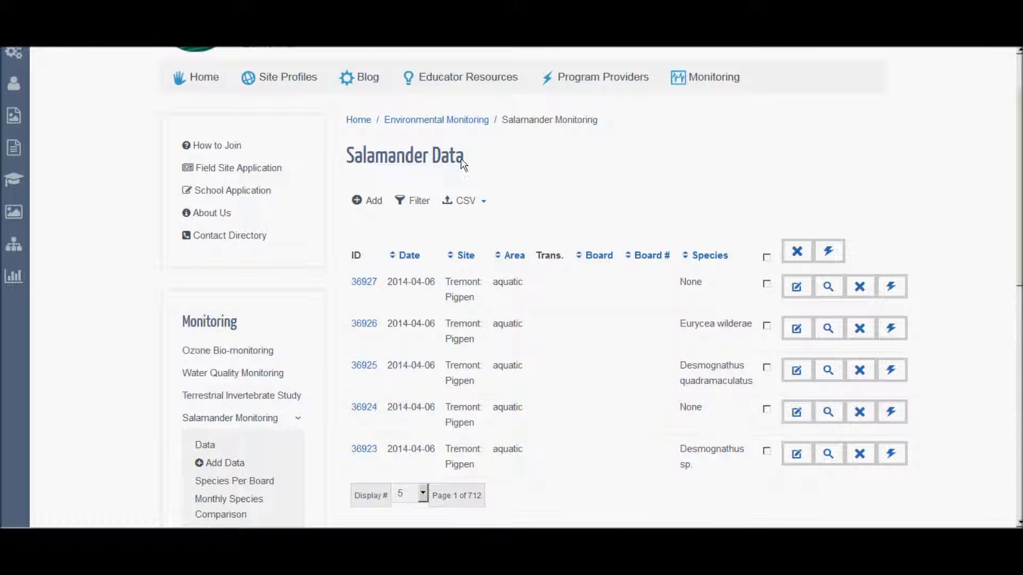
pyautogui.click(459, 201)
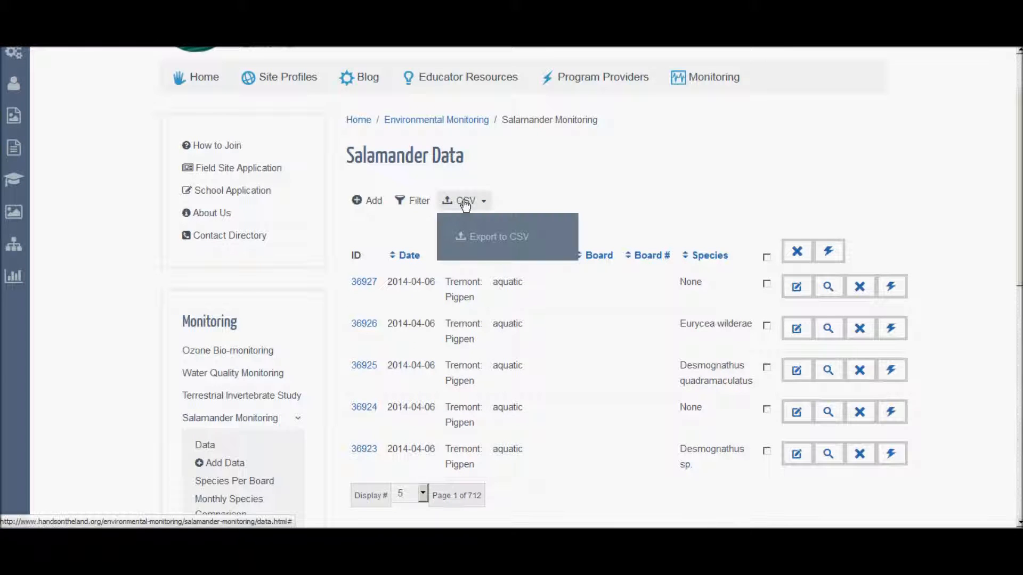
pyautogui.click(483, 241)
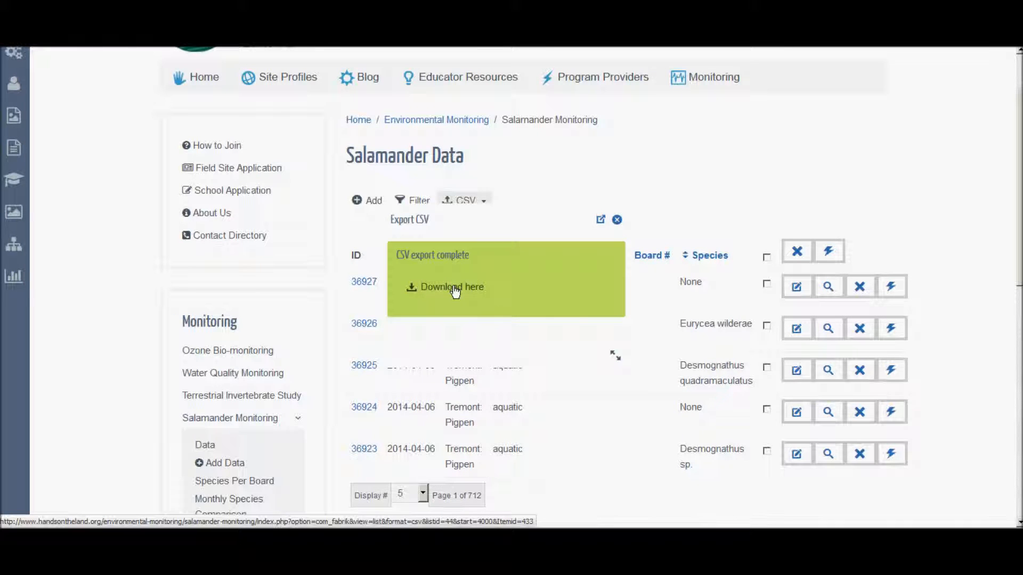
pyautogui.click(455, 290)
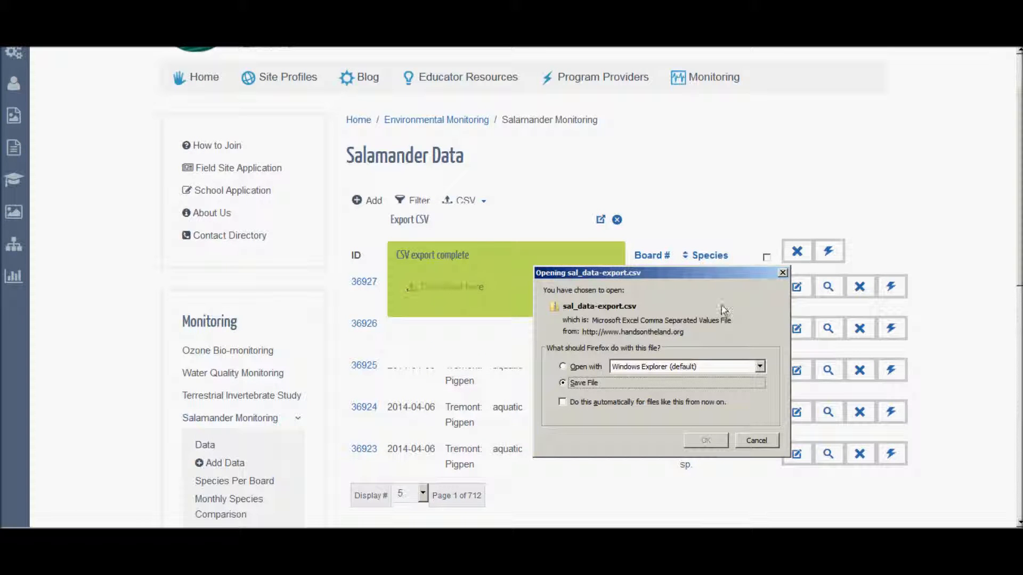
pyautogui.click(706, 440)
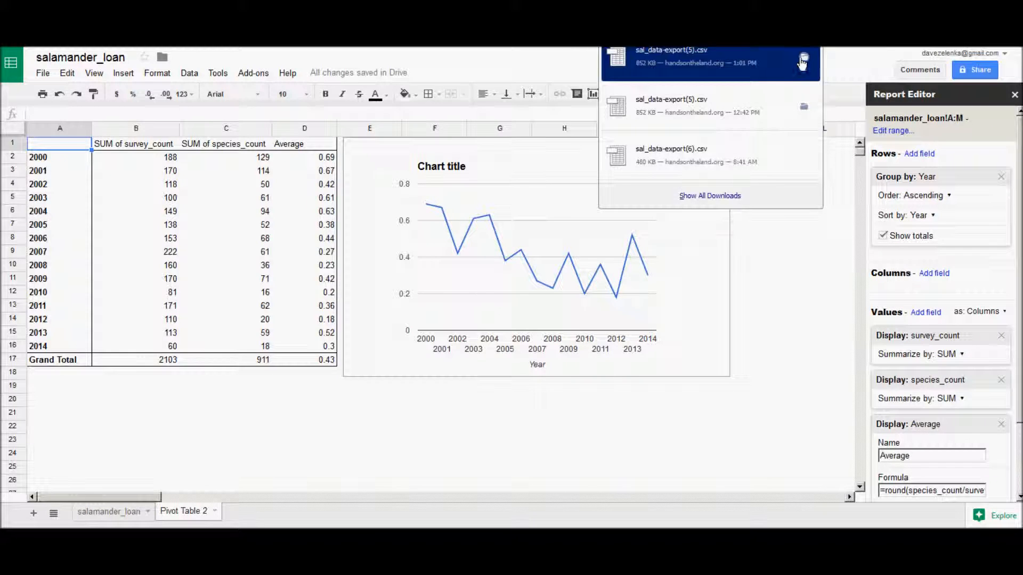
# Step: Show the downloaded CSV export in its folder and rename it sal_data-pigpen.csv
pyautogui.click(802, 64)
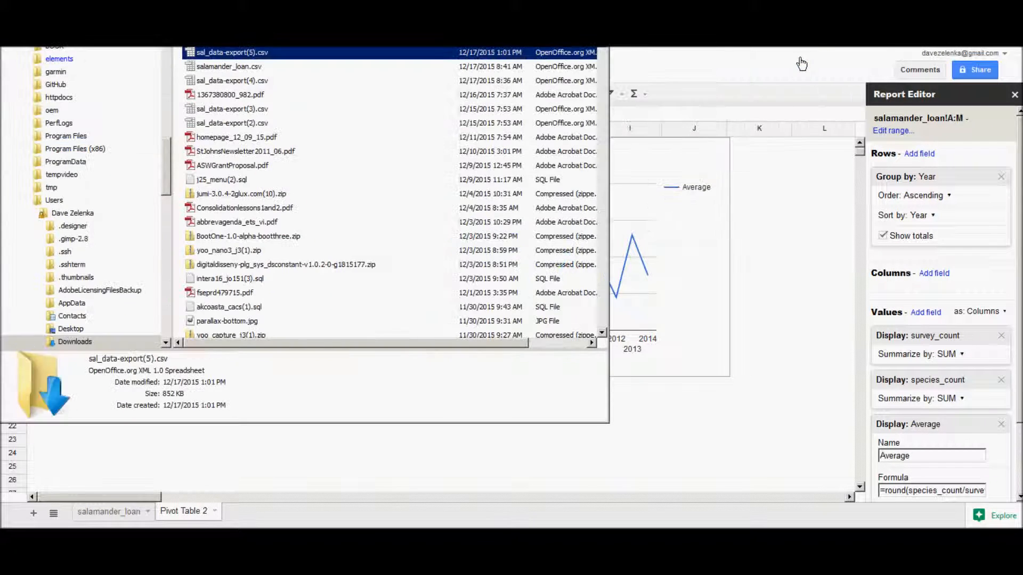
pyautogui.click(239, 54)
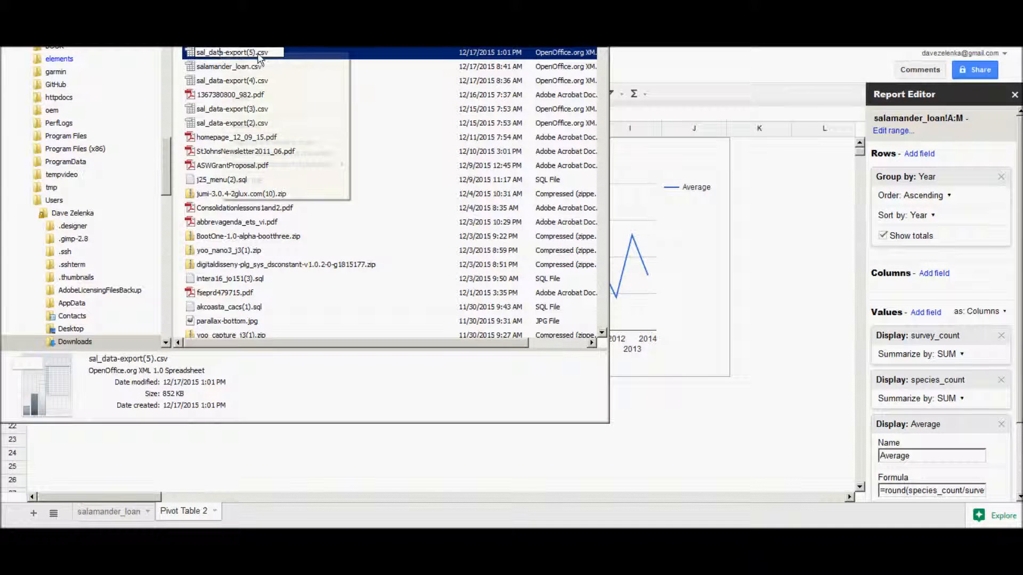
pyautogui.moveTo(257, 54); pyautogui.dragTo(226, 54)
pyautogui.rightClick(226, 54)
pyautogui.click(225, 54)
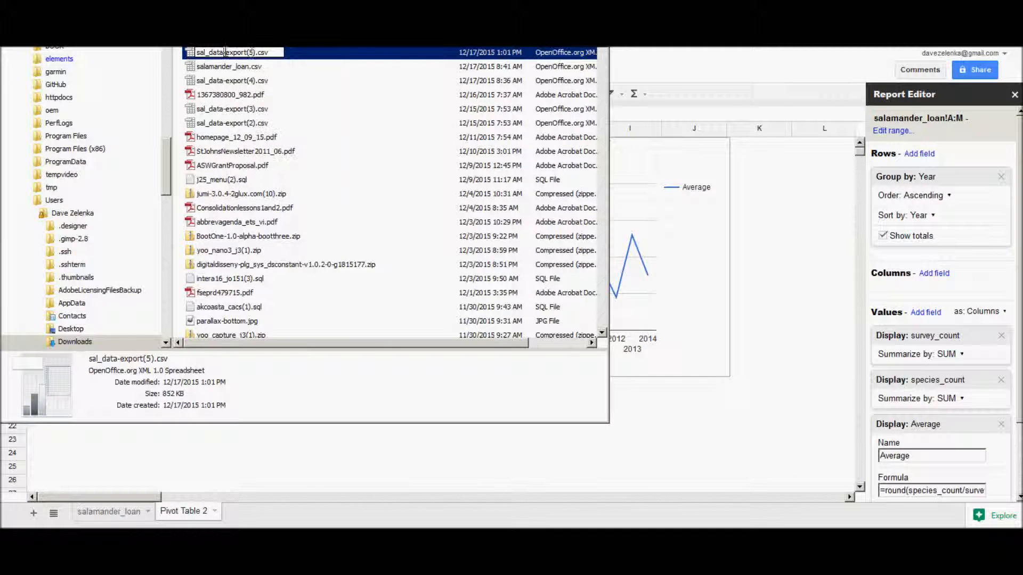
pyautogui.moveTo(257, 53); pyautogui.dragTo(228, 53)
pyautogui.write('pigpe')
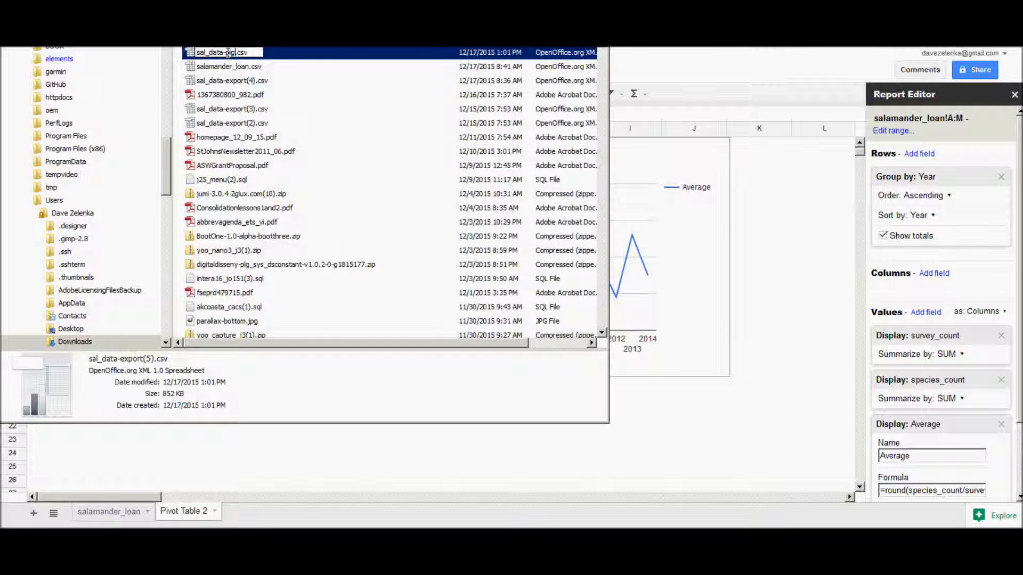
pyautogui.write('n')
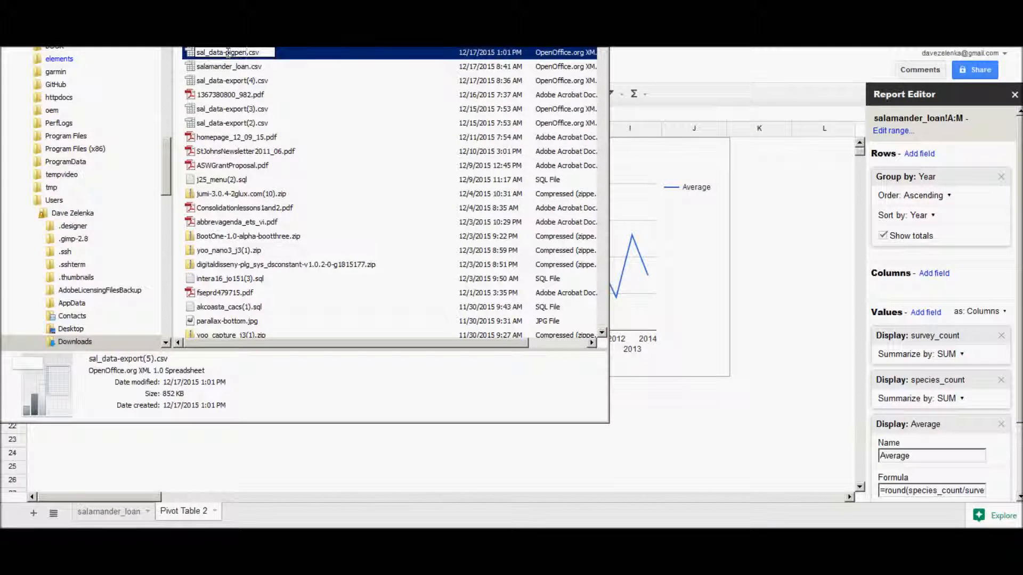
pyautogui.press('Return')
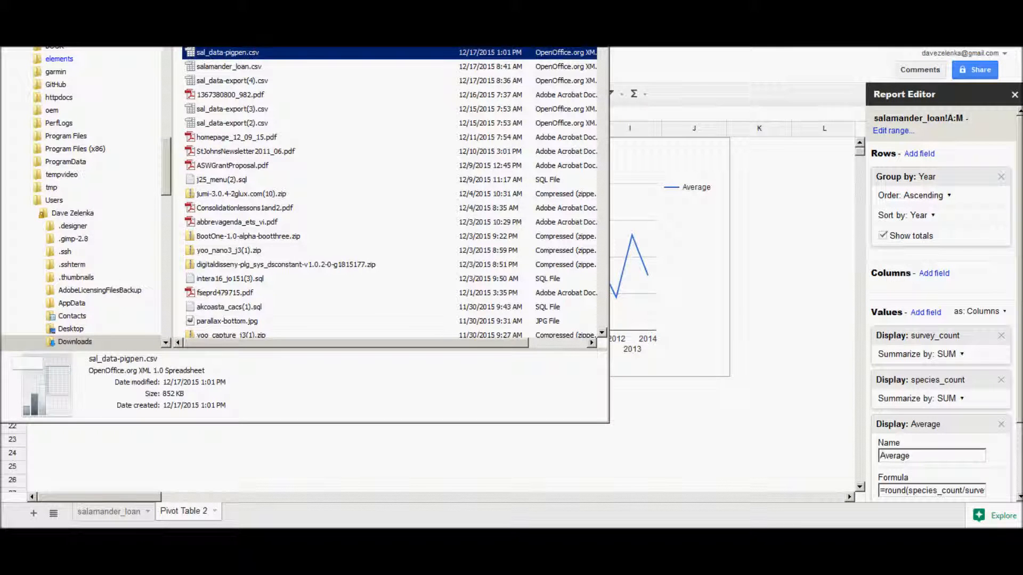
# Step: Switch to Google Sheets, import sal_data-pigpen.csv as a new spreadsheet with automatic separator detection, and open it
pyautogui.hotkey('alt', 'Tab')
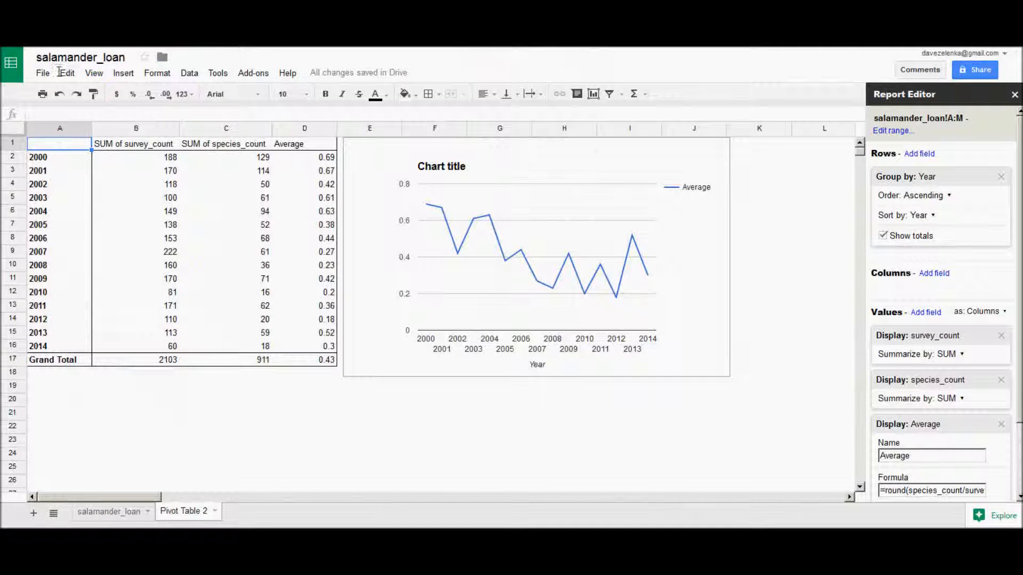
pyautogui.click(42, 77)
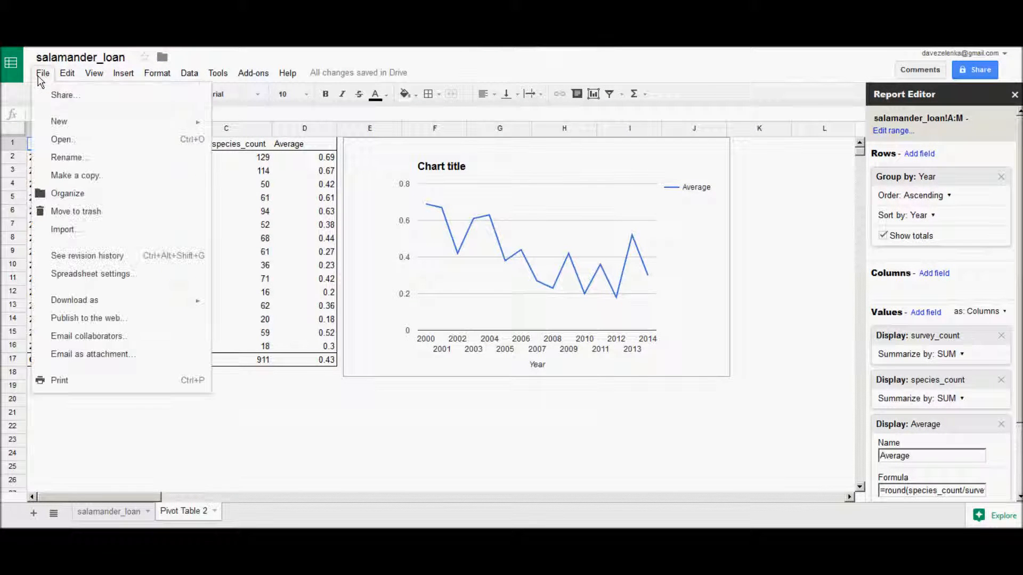
pyautogui.click(63, 230)
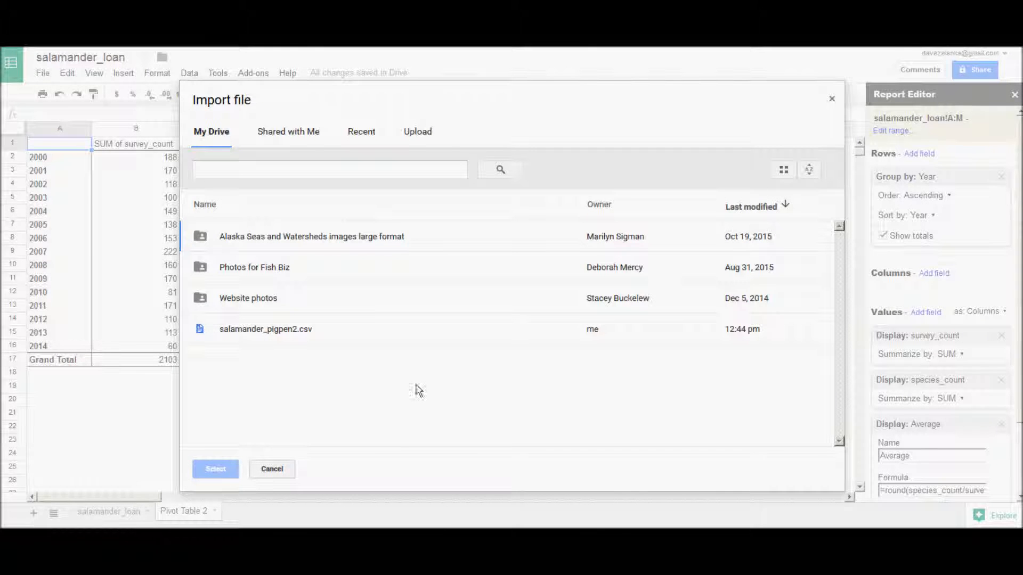
pyautogui.click(415, 134)
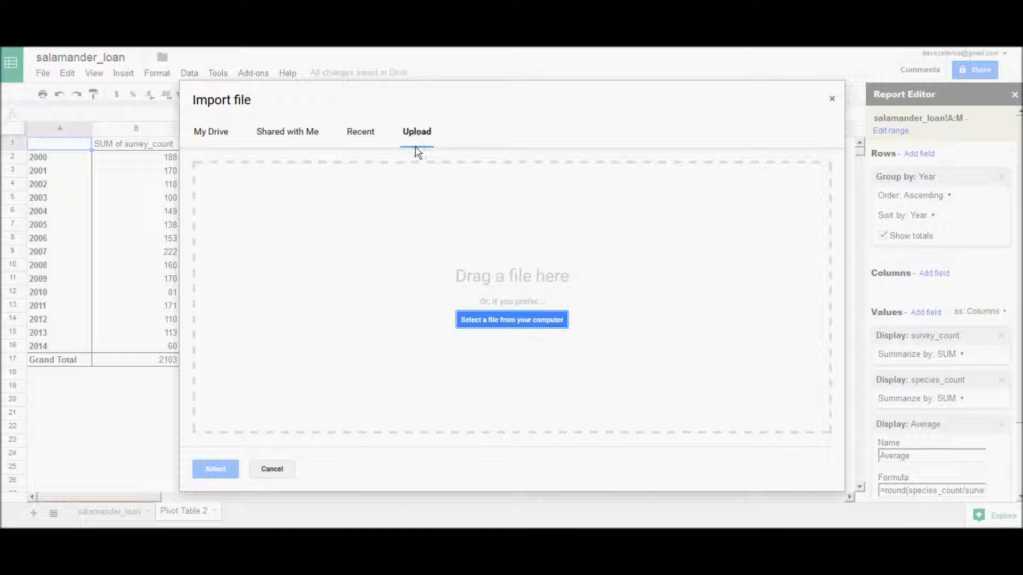
pyautogui.moveTo(549, 537)
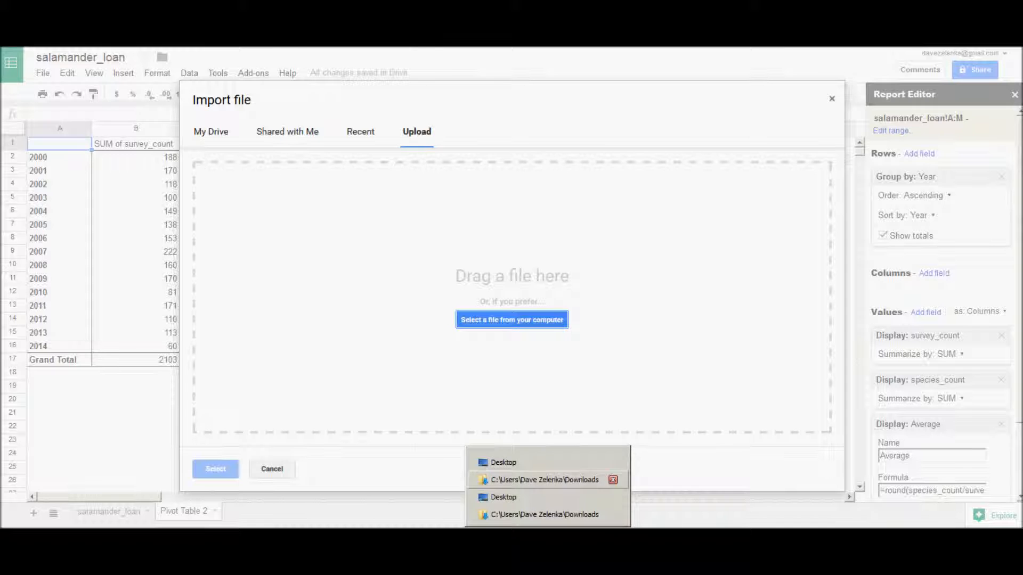
pyautogui.click(570, 480)
pyautogui.click(634, 96)
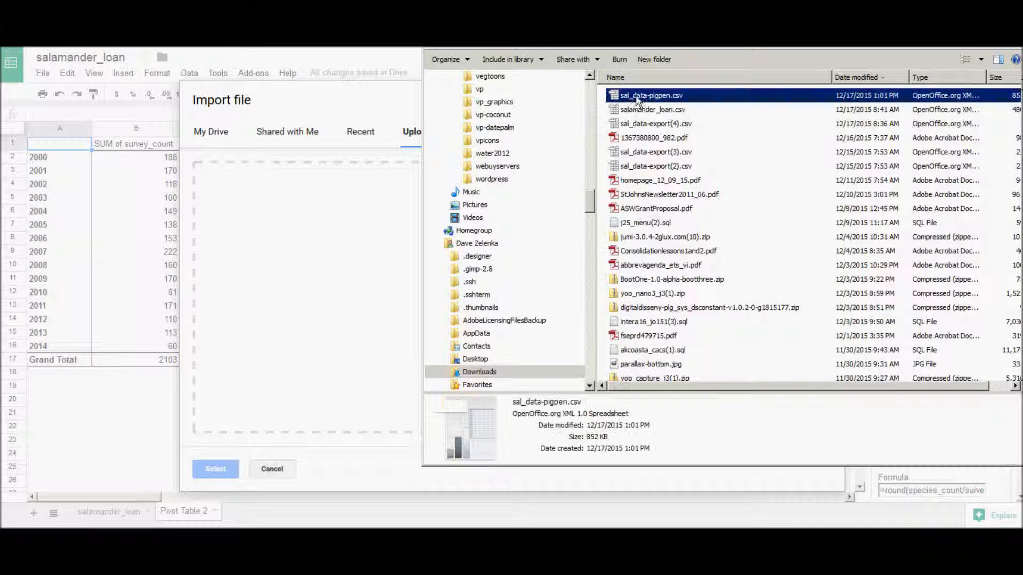
pyautogui.moveTo(448, 161); pyautogui.dragTo(274, 255)
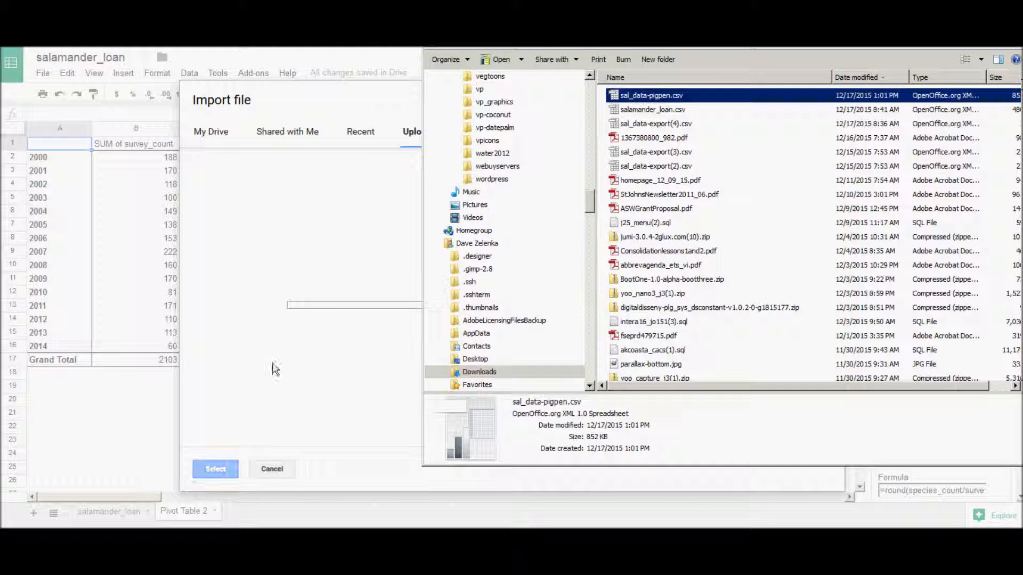
pyautogui.click(323, 469)
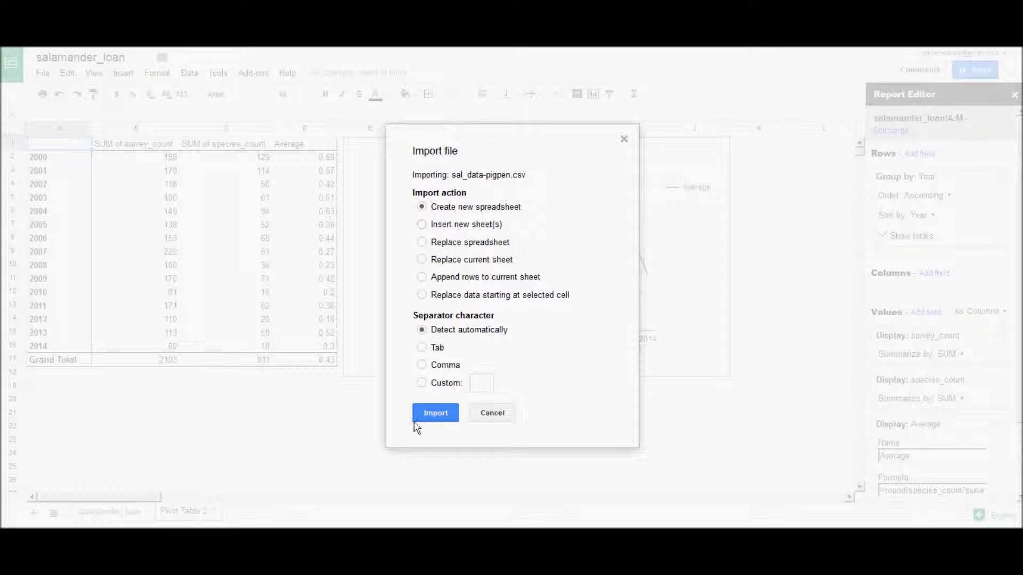
pyautogui.click(431, 415)
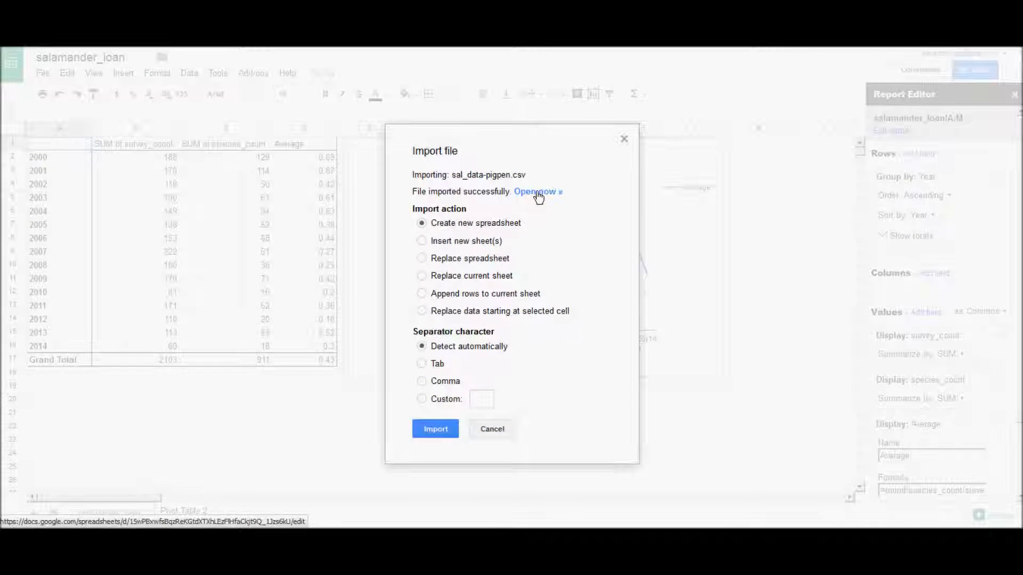
pyautogui.click(536, 192)
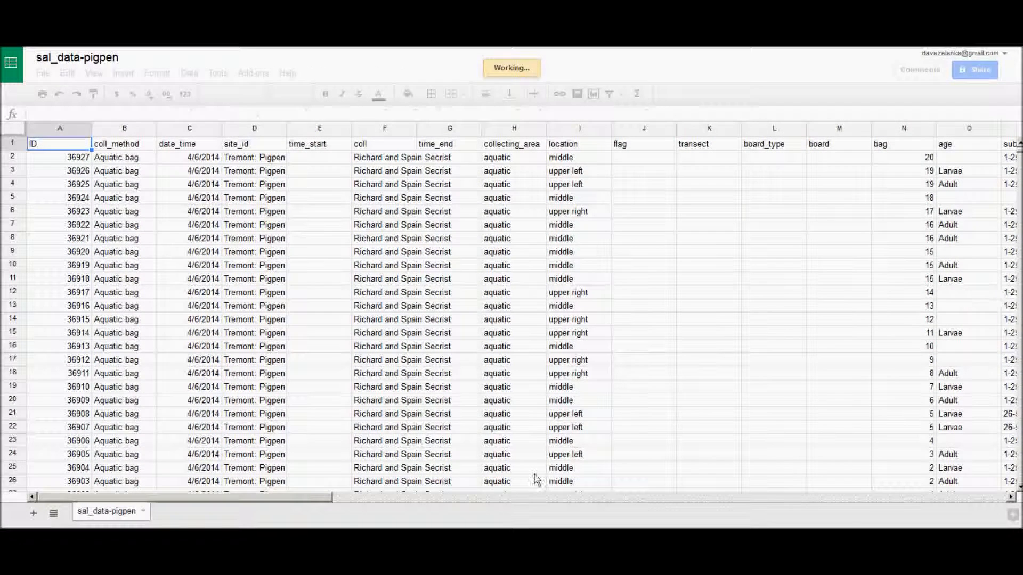
# Step: Delete columns E to Q, from time_start through temp_h2o
pyautogui.moveTo(498, 499); pyautogui.dragTo(796, 498)
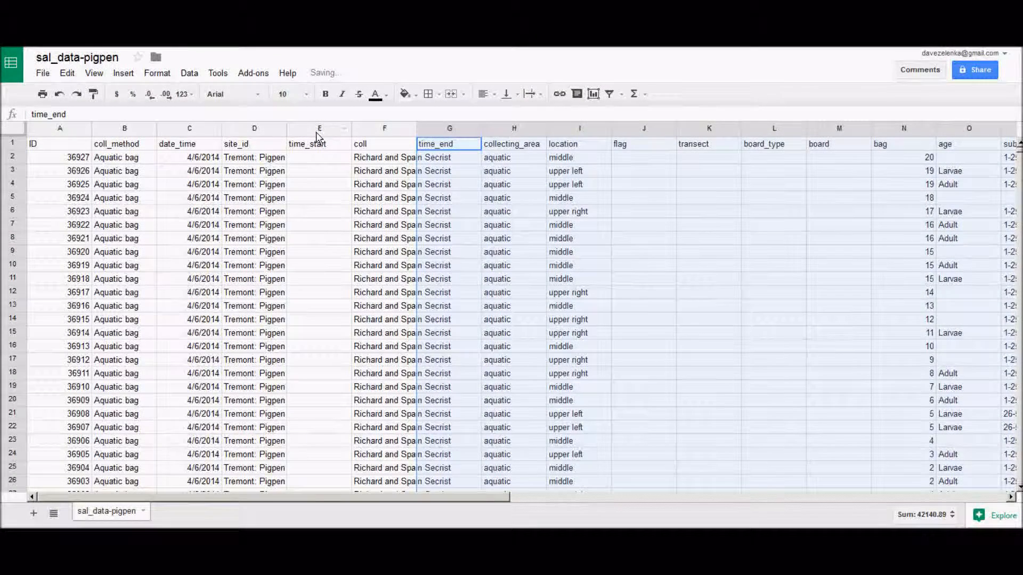
pyautogui.click(318, 130)
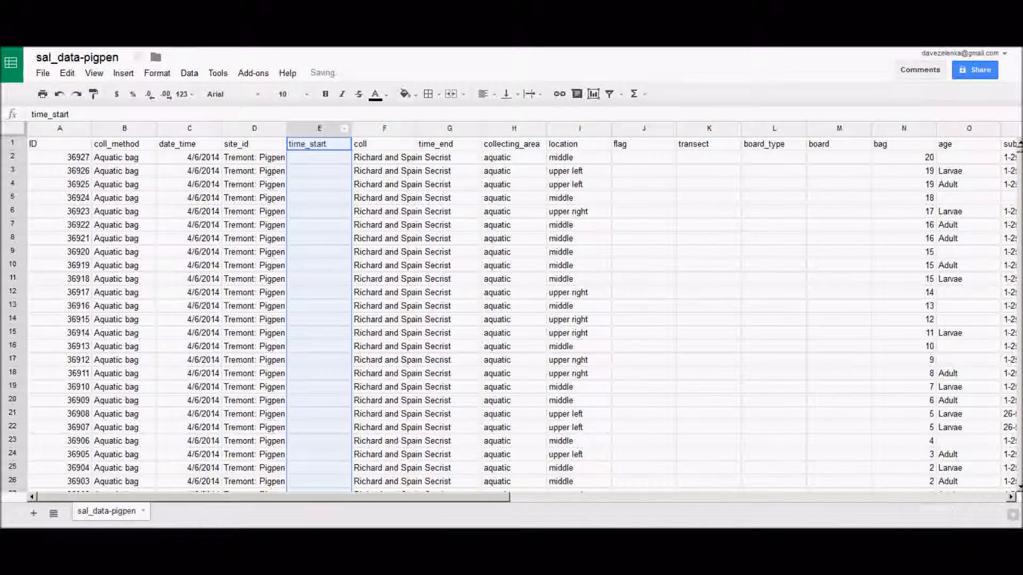
pyautogui.moveTo(473, 499); pyautogui.dragTo(708, 500)
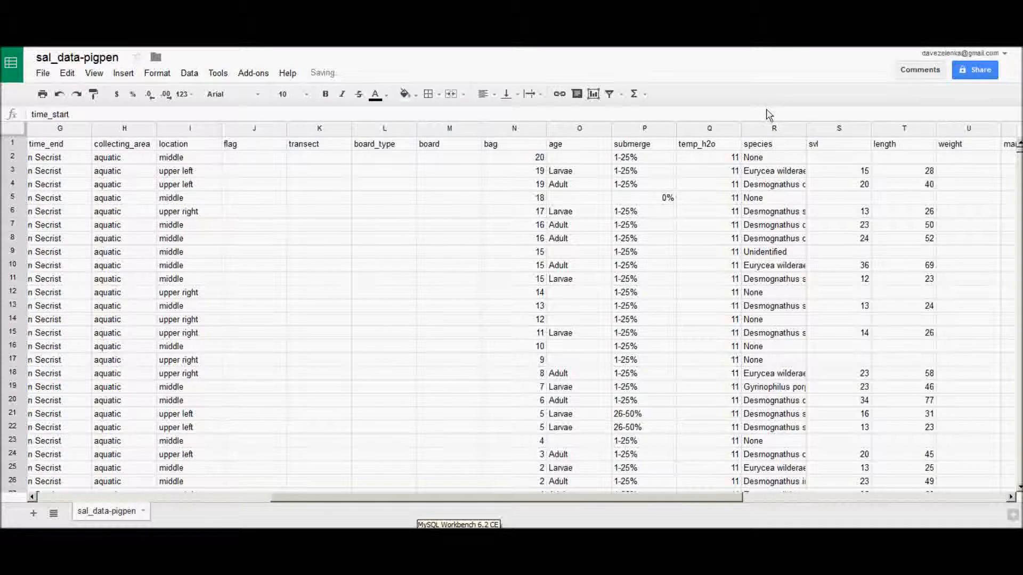
pyautogui.keyDown('shift'); pyautogui.click(709, 132); pyautogui.keyUp('shift')
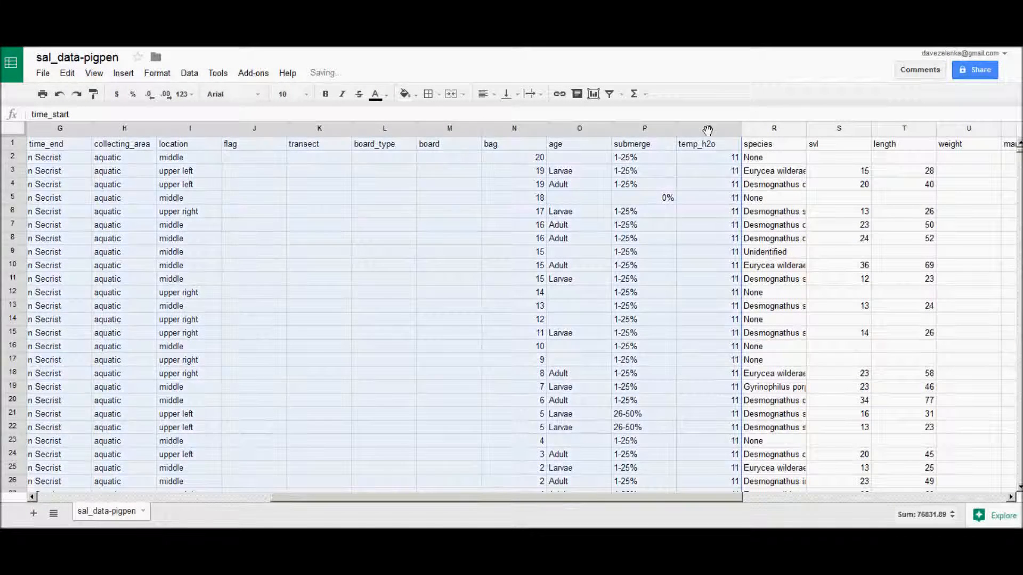
pyautogui.rightClick(626, 131)
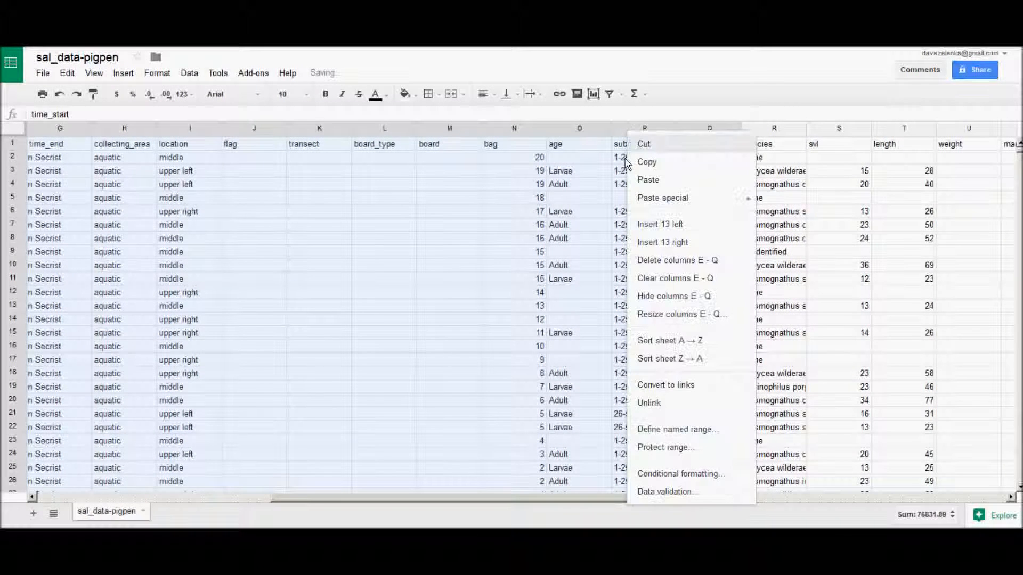
pyautogui.click(663, 261)
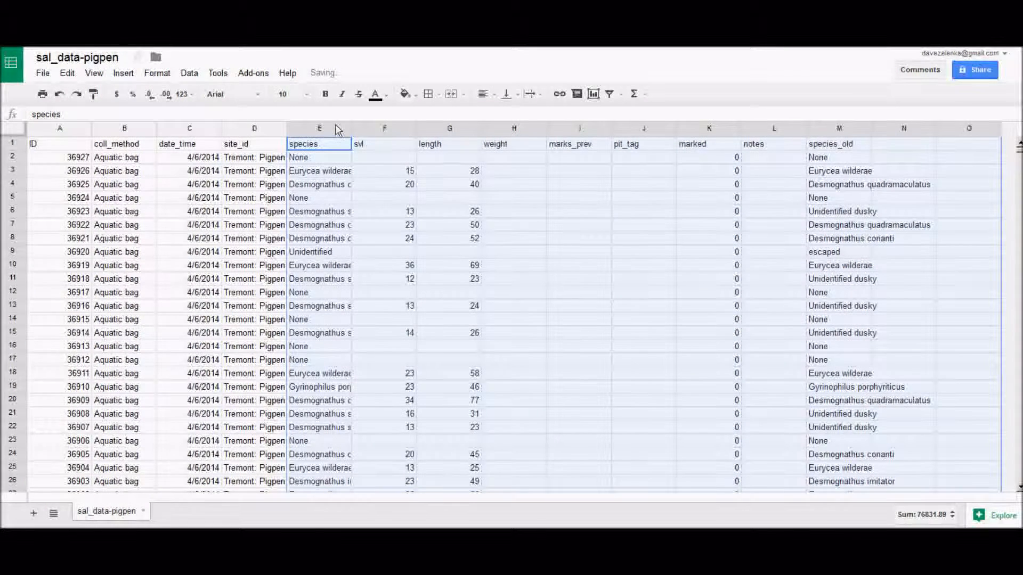
# Step: Delete columns F to M, from svl through species_old, keeping the species column
pyautogui.click(380, 129)
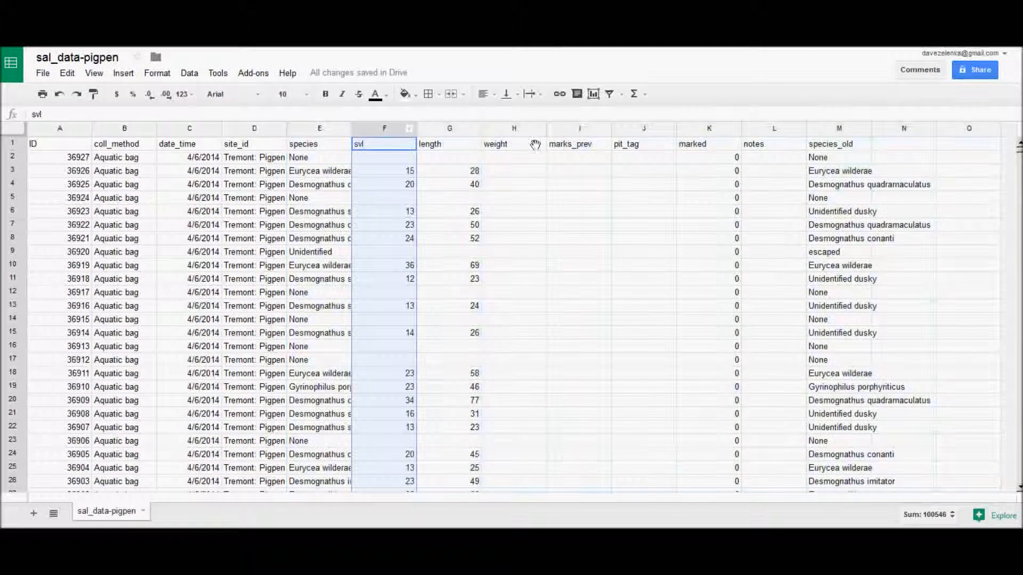
pyautogui.keyDown('shift'); pyautogui.click(849, 130); pyautogui.keyUp('shift')
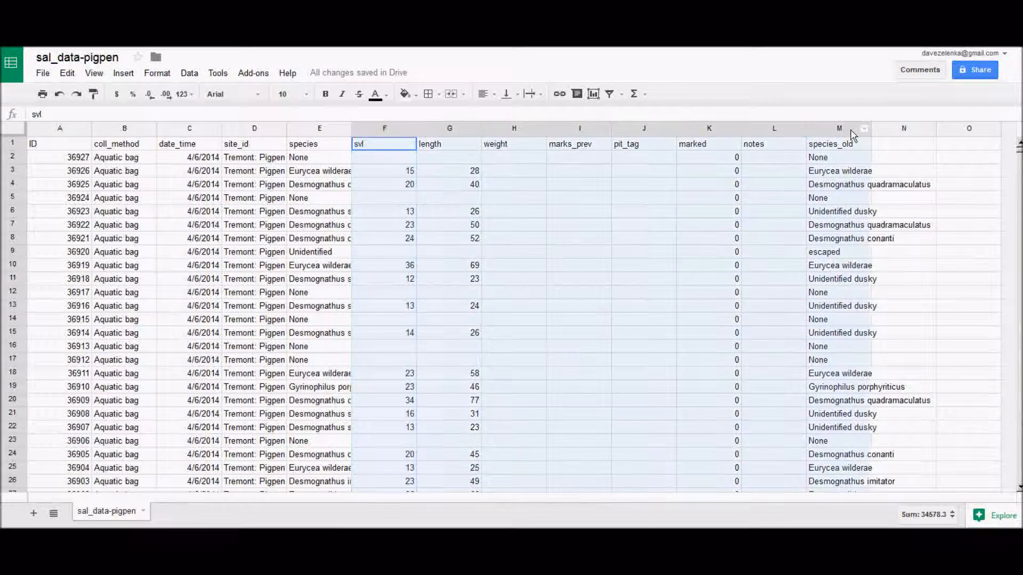
pyautogui.rightClick(569, 129)
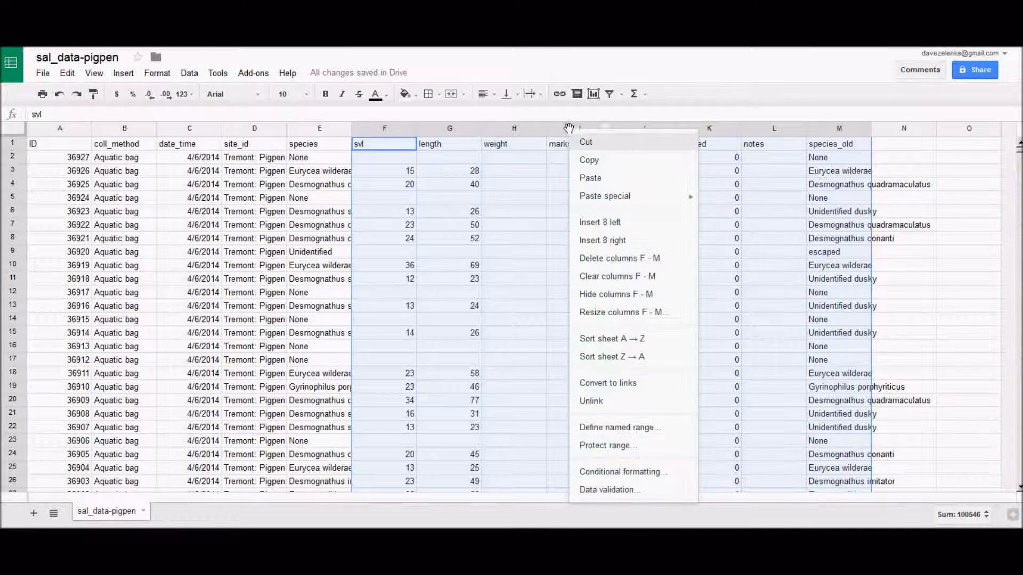
pyautogui.click(610, 260)
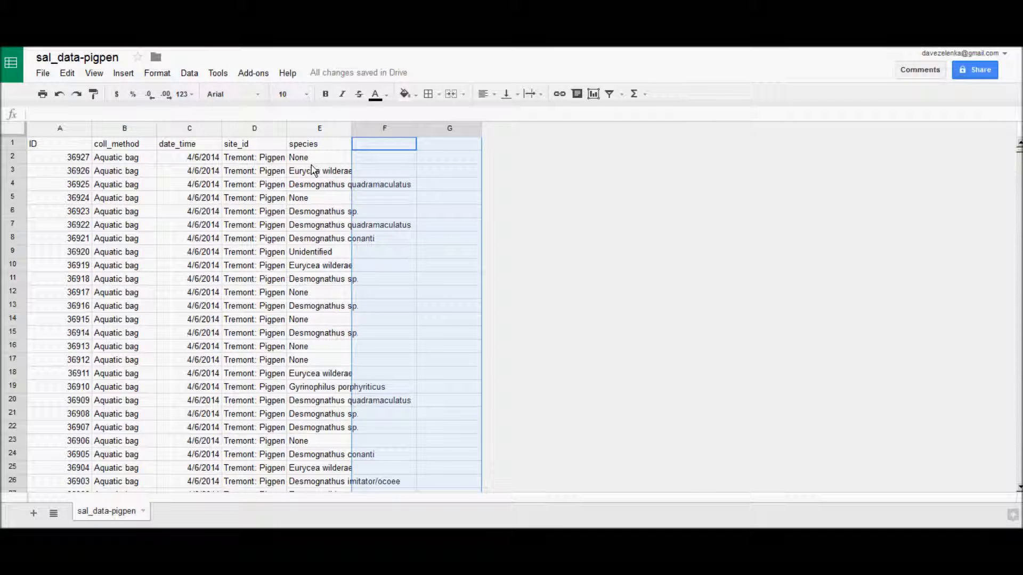
# Step: Enter the header year in cell F1, beside the species column
pyautogui.doubleClick(377, 148)
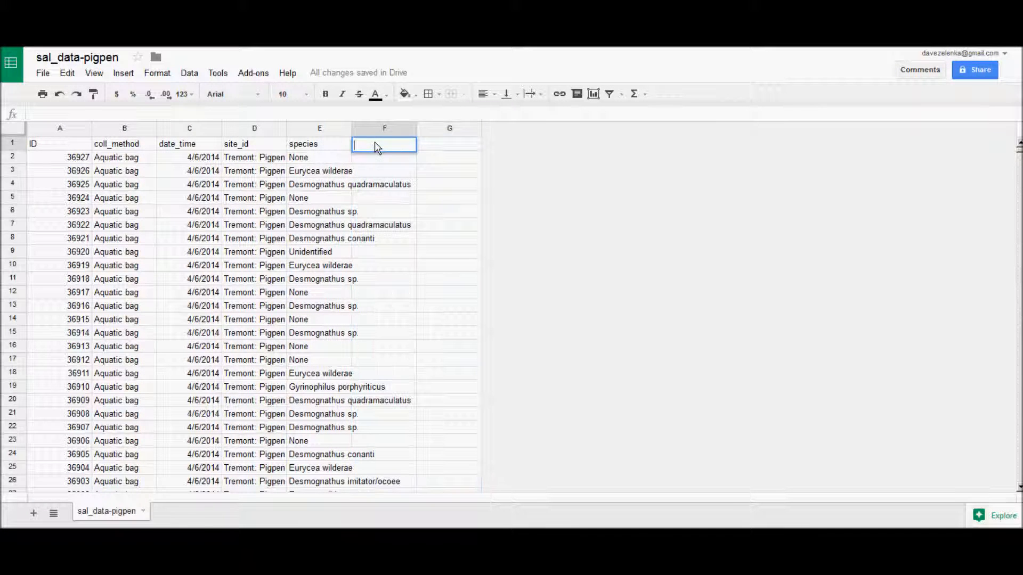
pyautogui.write('year')
pyautogui.press('Return')
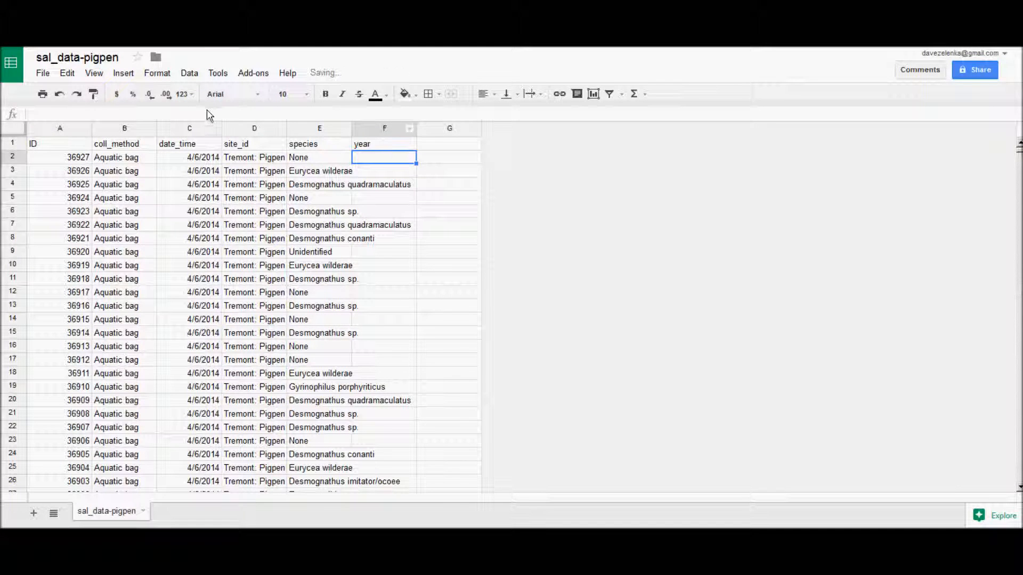
# Step: Enter the formula =text(C2,"YYYY") in cell F2 to extract the year from date_time
pyautogui.click(230, 114)
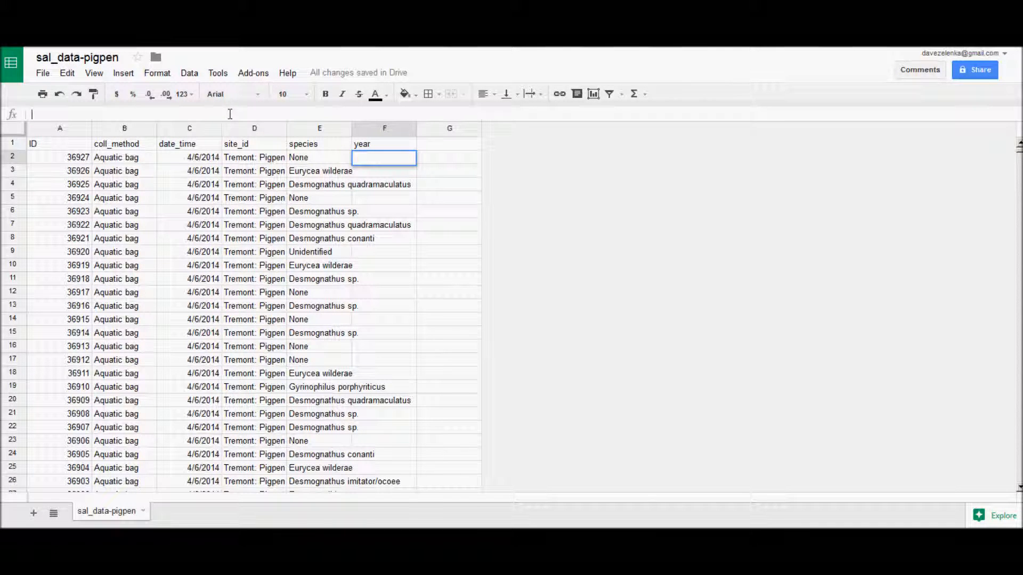
pyautogui.press('BackSpace')
pyautogui.write('=')
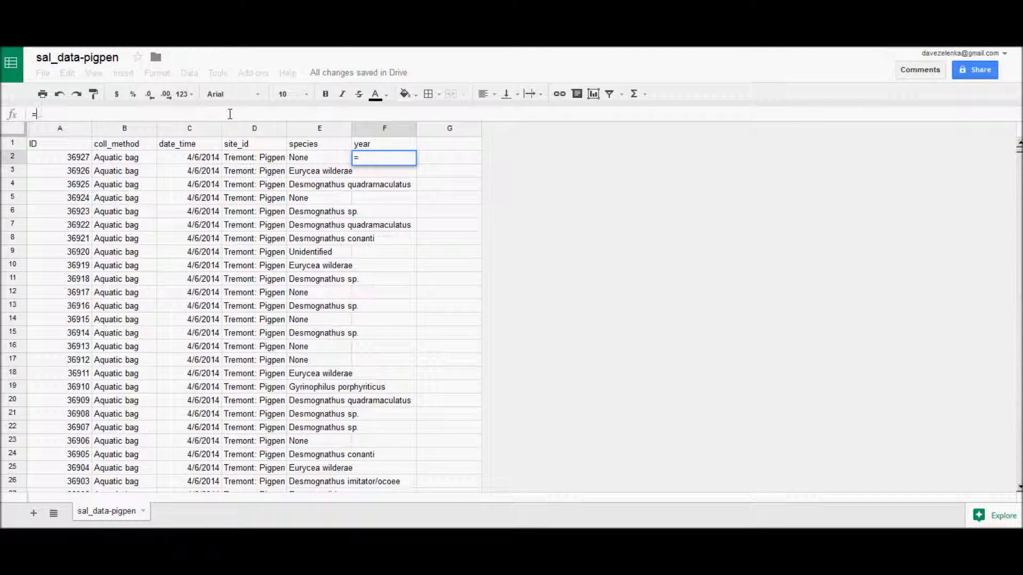
pyautogui.write('text(')
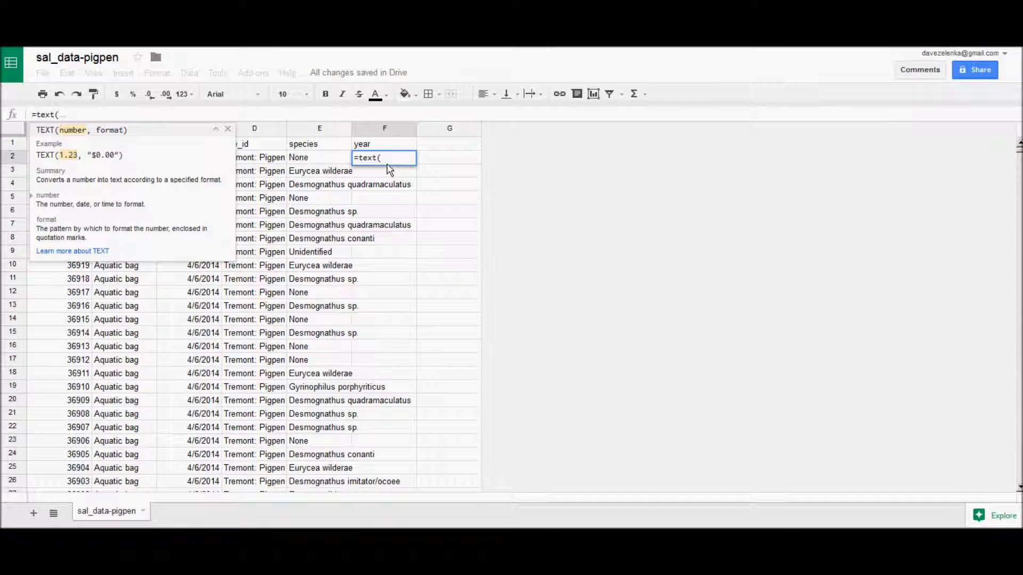
pyautogui.write('C')
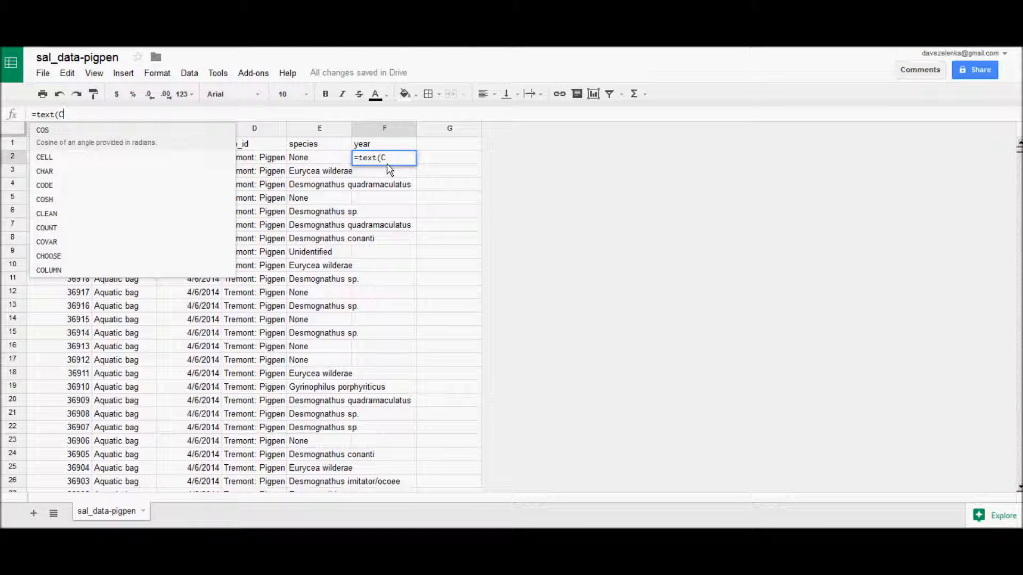
pyautogui.write('2')
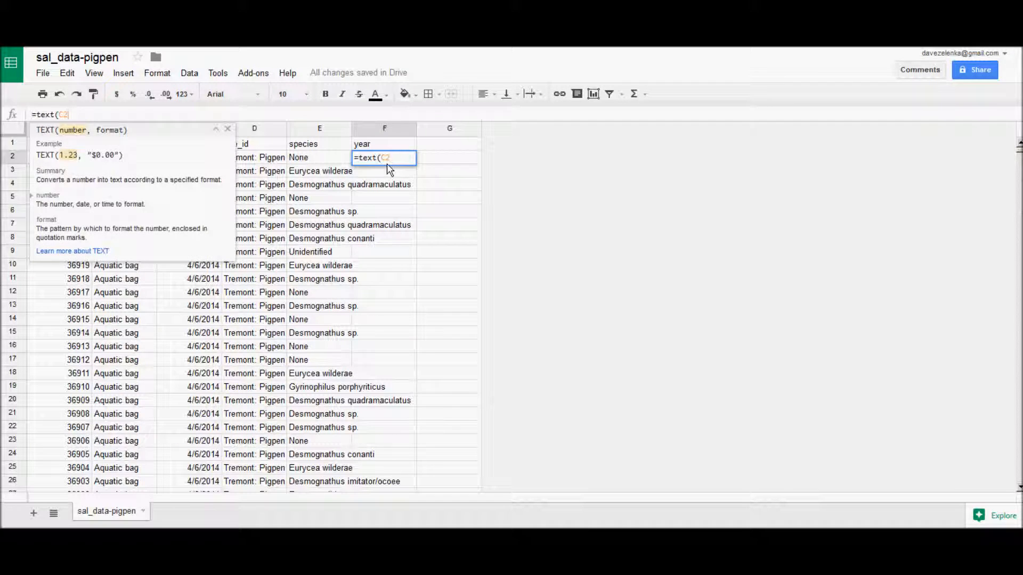
pyautogui.write(',')
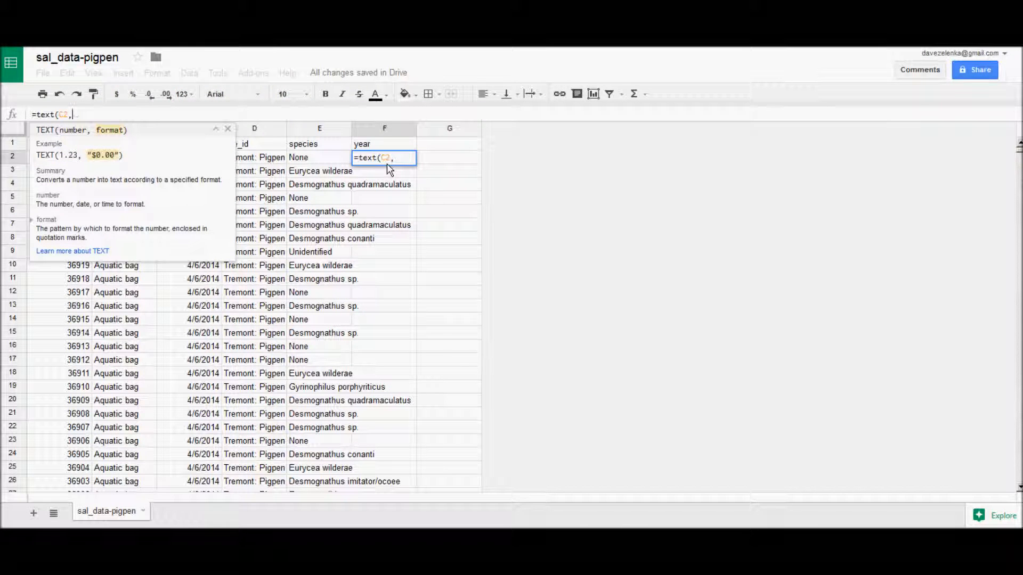
pyautogui.write('"')
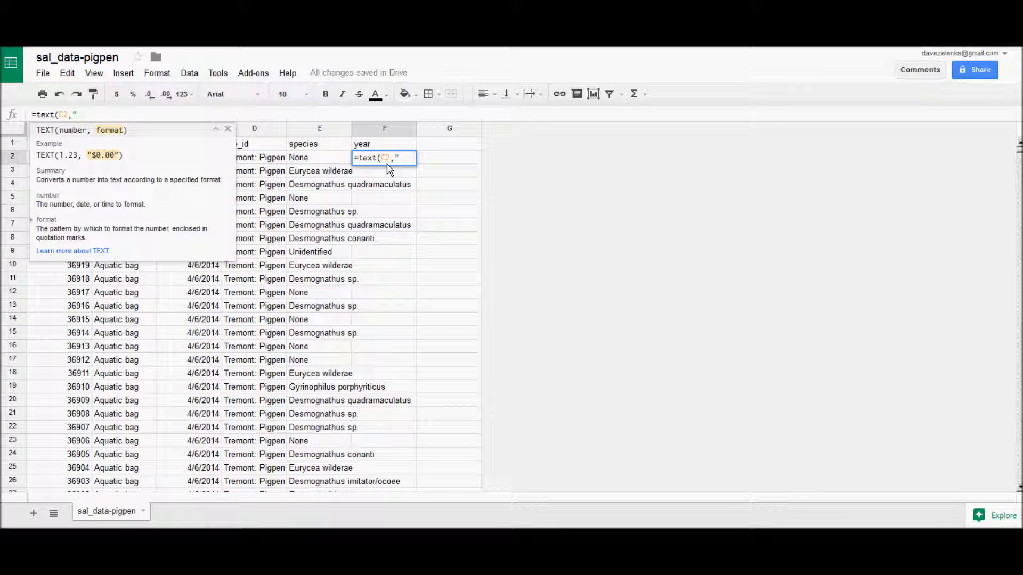
pyautogui.write('YYYY')
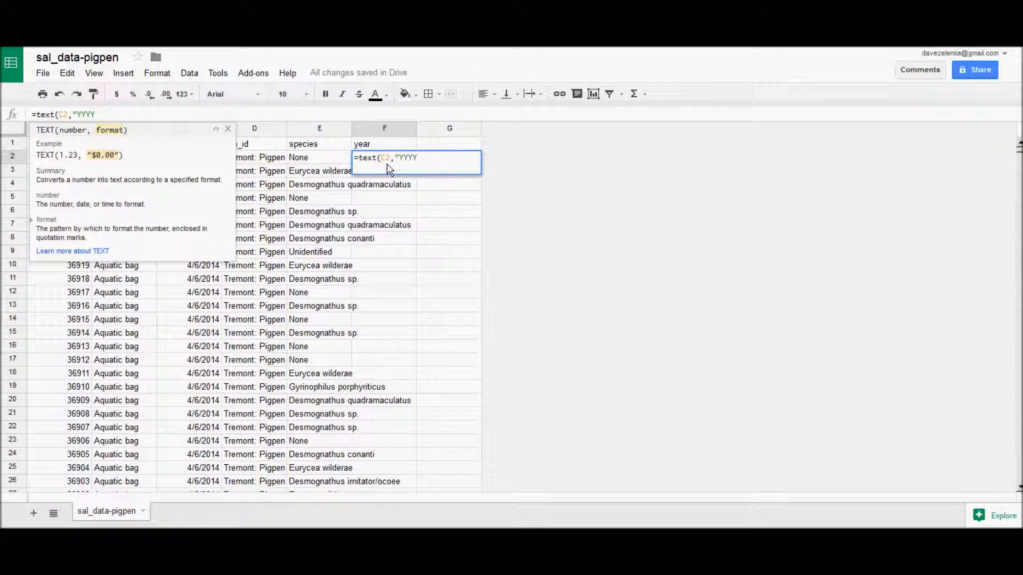
pyautogui.write('")')
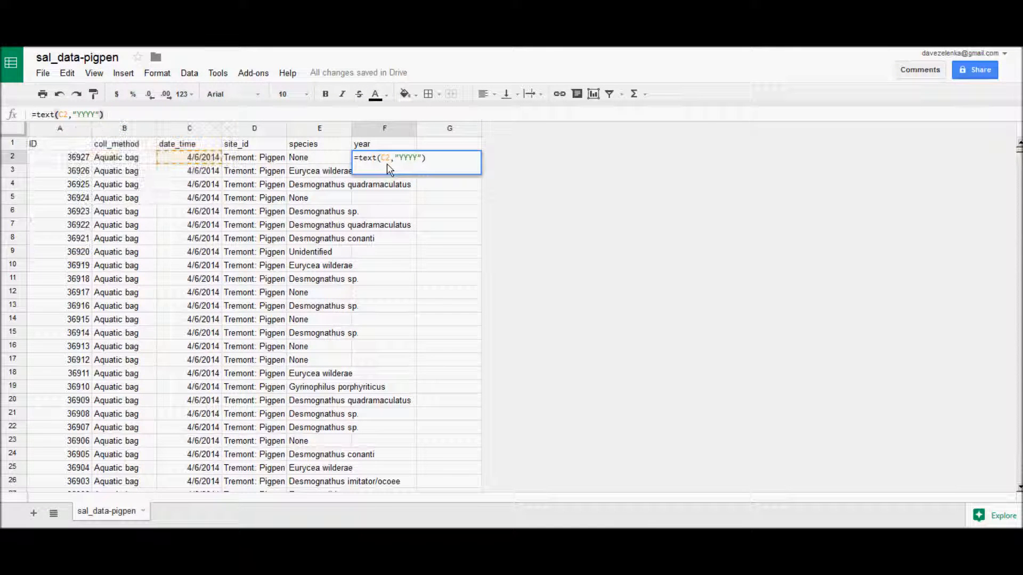
pyautogui.press('Return')
# Step: Fill the year formula from F2 down the whole column and check the years in the lower rows
pyautogui.click(382, 158)
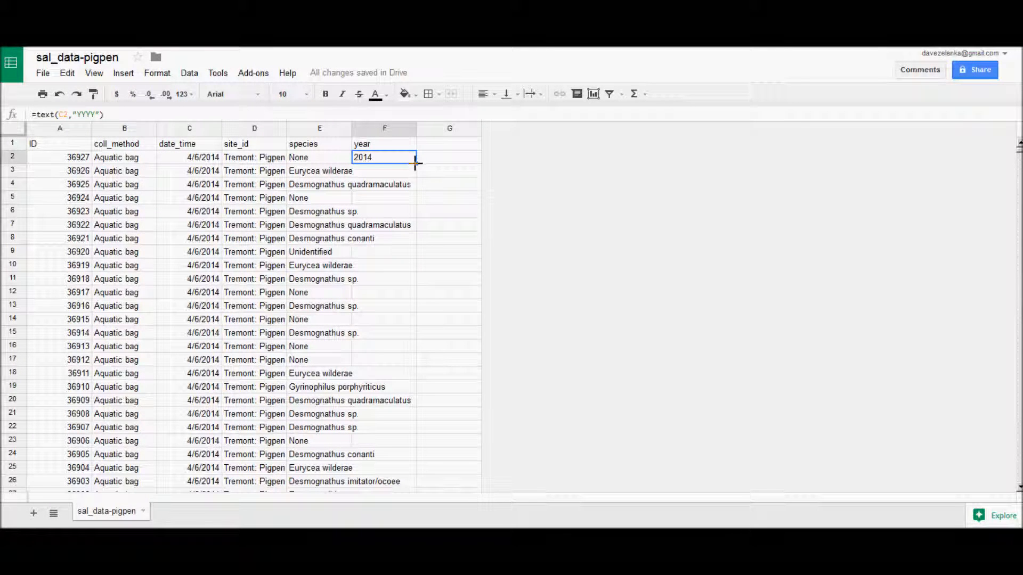
pyautogui.doubleClick(416, 163)
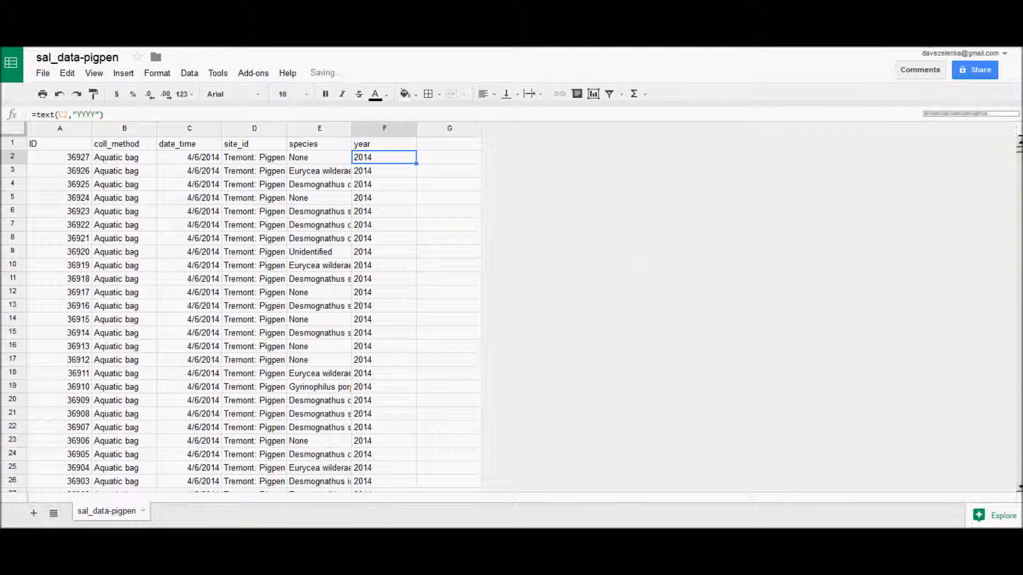
pyautogui.scroll(-2, 645, 270)
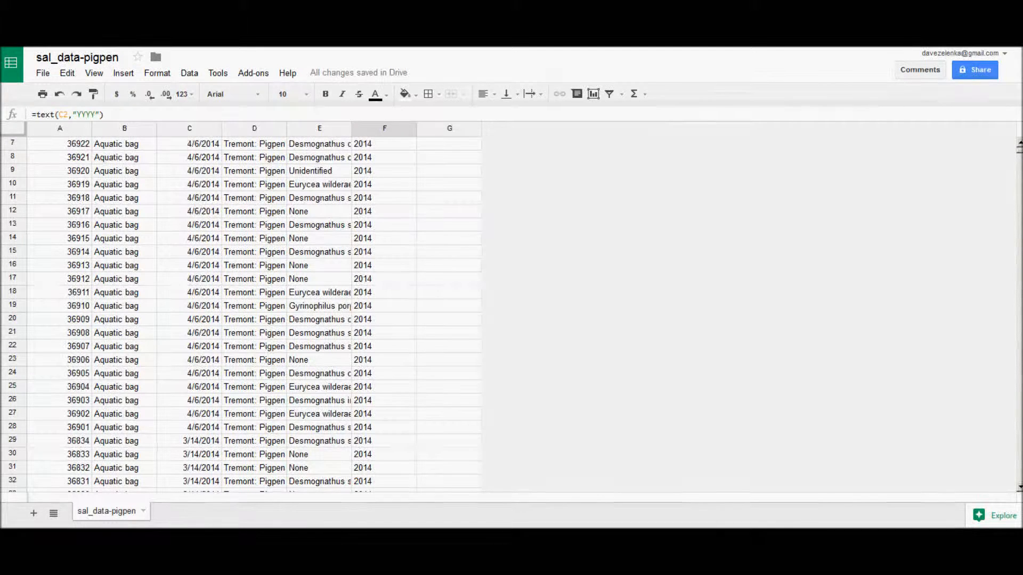
pyautogui.moveTo(1019, 152); pyautogui.dragTo(1020, 421)
pyautogui.scroll(-11, 253, 314)
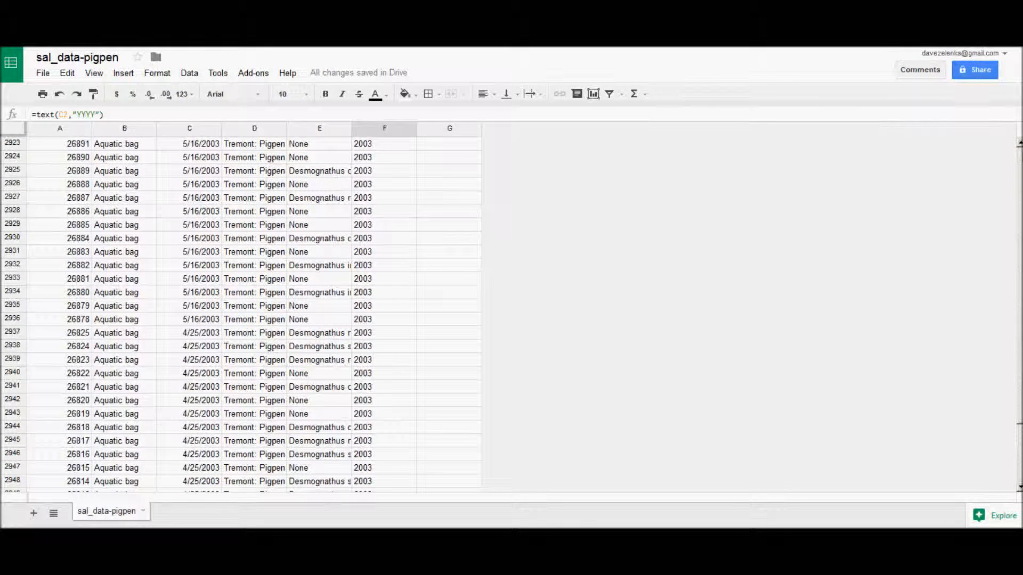
pyautogui.moveTo(1019, 425); pyautogui.dragTo(1020, 148)
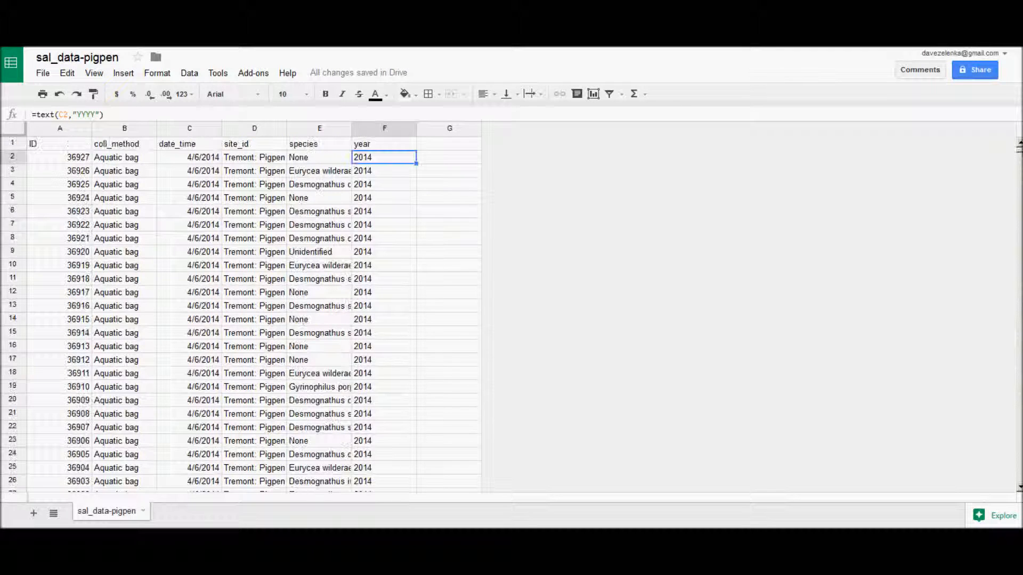
# Step: Add a count column with its header in G1 and fill the value 1 down all data rows
pyautogui.doubleClick(436, 145)
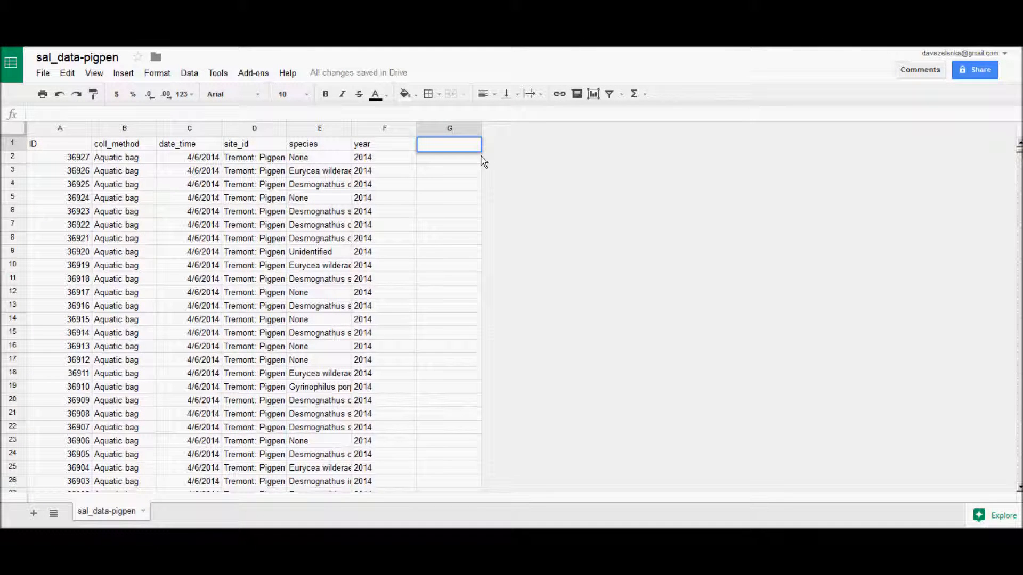
pyautogui.write('count')
pyautogui.click(431, 160)
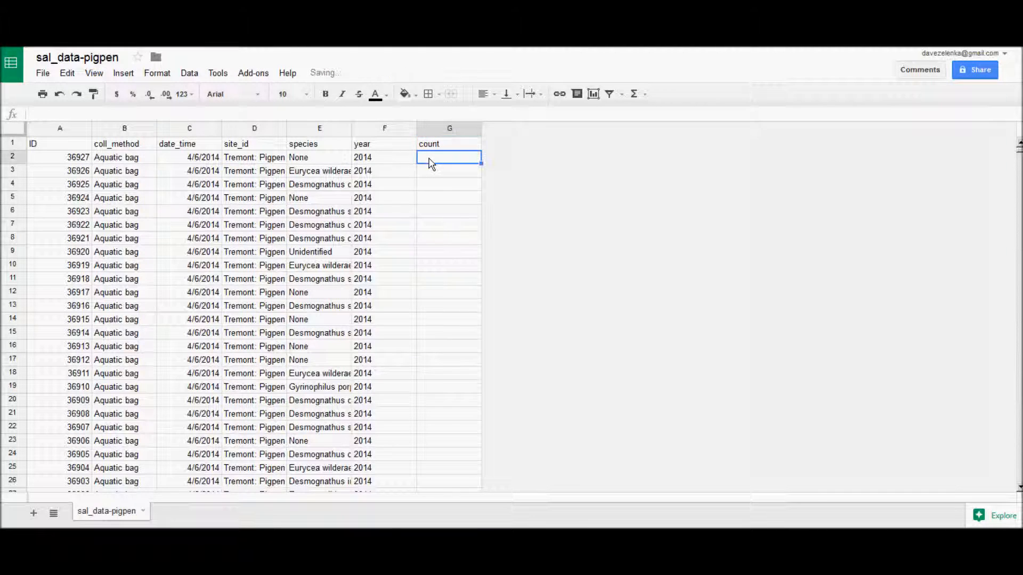
pyautogui.write('1')
pyautogui.press('Return')
pyautogui.click(477, 158)
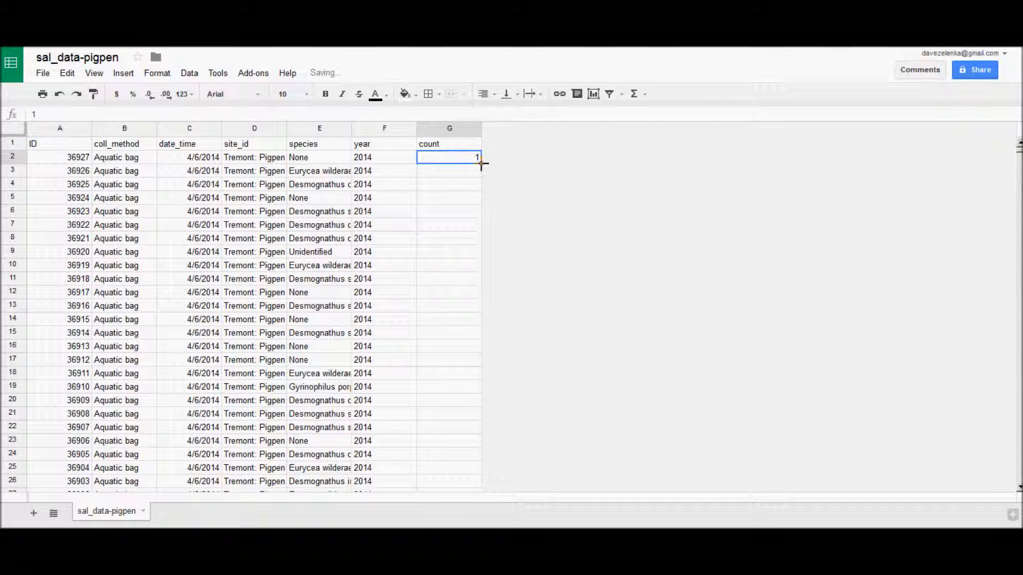
pyautogui.doubleClick(481, 164)
# Step: Insert one column to the right of count and give it the header species_count in H1
pyautogui.rightClick(496, 131)
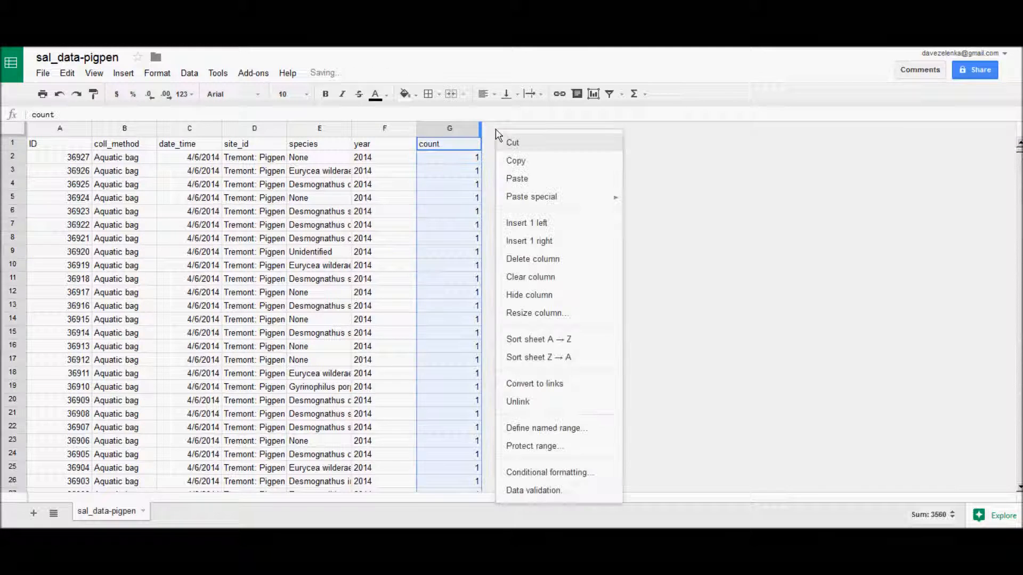
pyautogui.click(528, 244)
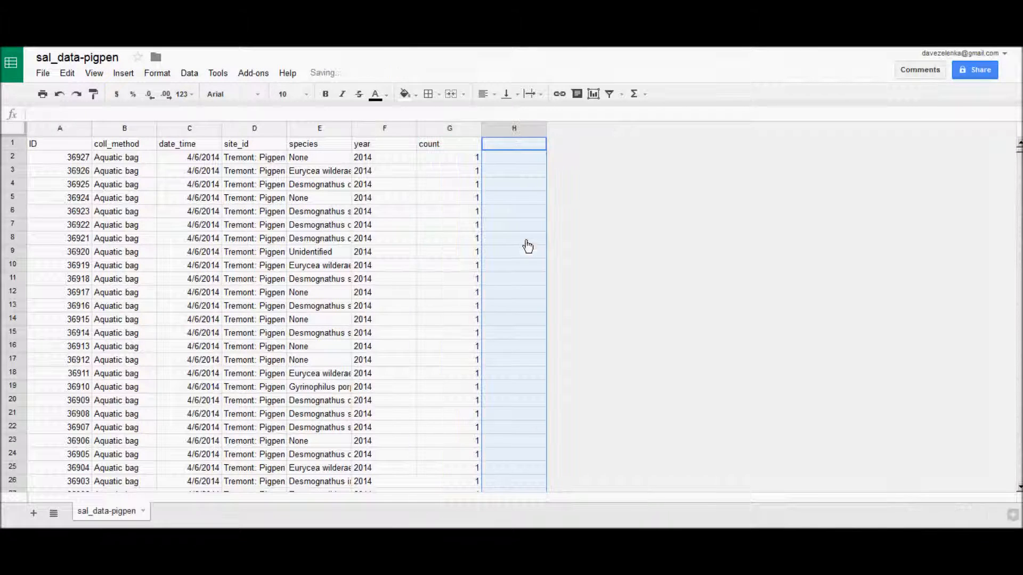
pyautogui.click(516, 147)
pyautogui.write('Speces')
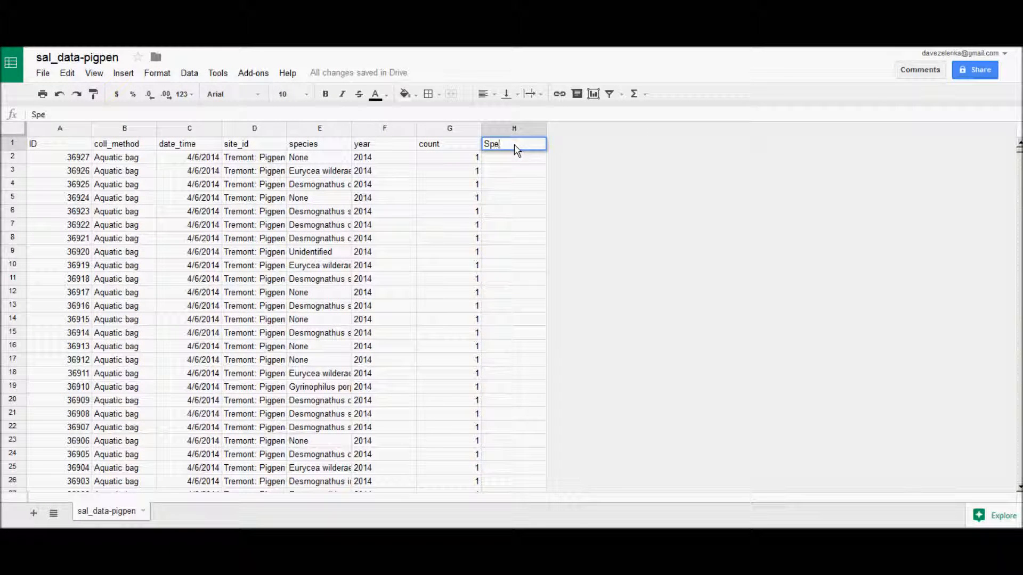
pyautogui.press('BackSpace')
pyautogui.press('BackSpace')
pyautogui.press('BackSpace')
pyautogui.press('BackSpace')
pyautogui.press('BackSpace')
pyautogui.press('BackSpace')
pyautogui.write('species_count')
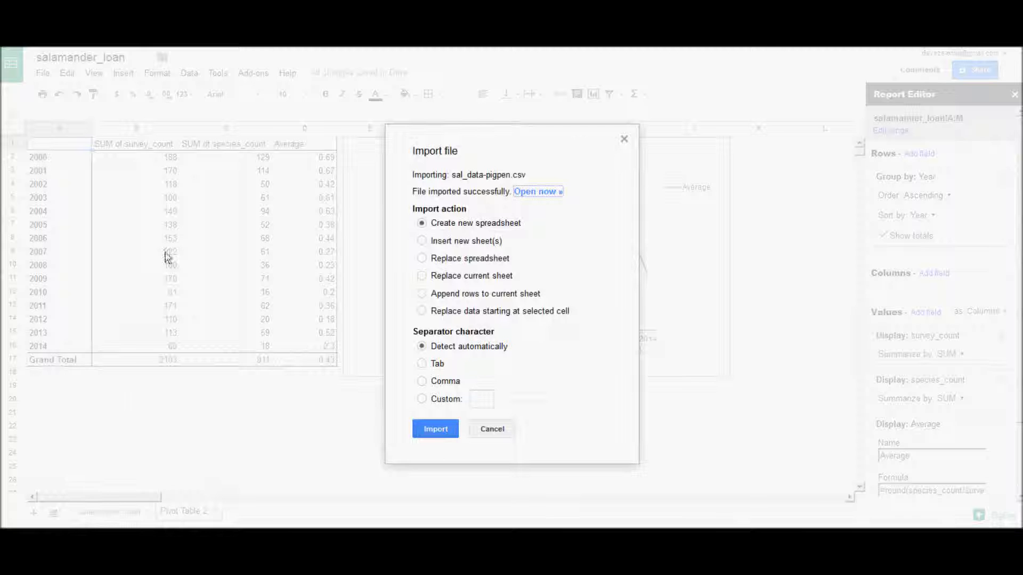
# Step: In the salamander_loan spreadsheet, dismiss the import dialog and copy the species_count formula =IF(I2 = "None",0,1) from cell L2 of the data sheet
pyautogui.click(625, 139)
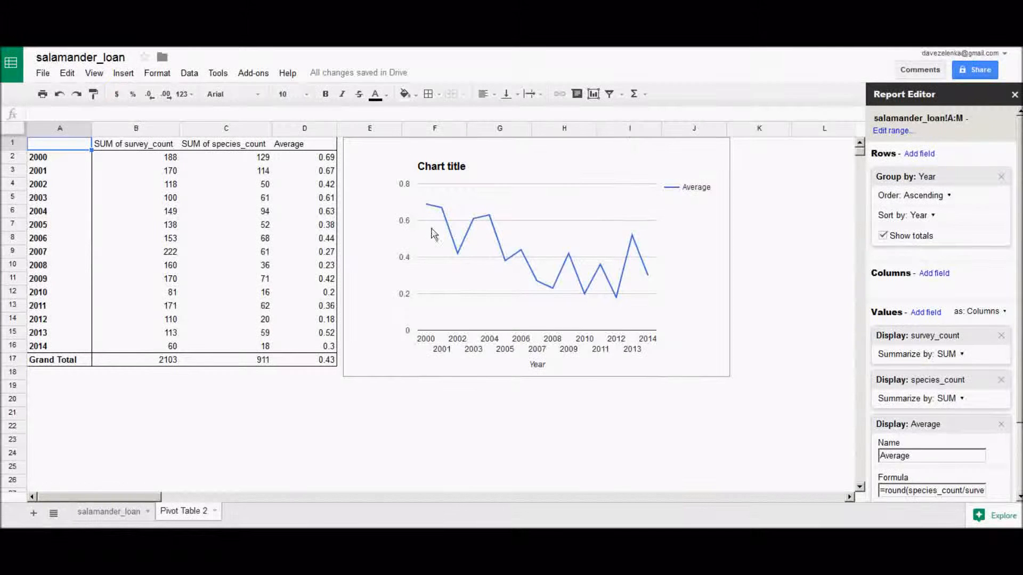
pyautogui.click(101, 512)
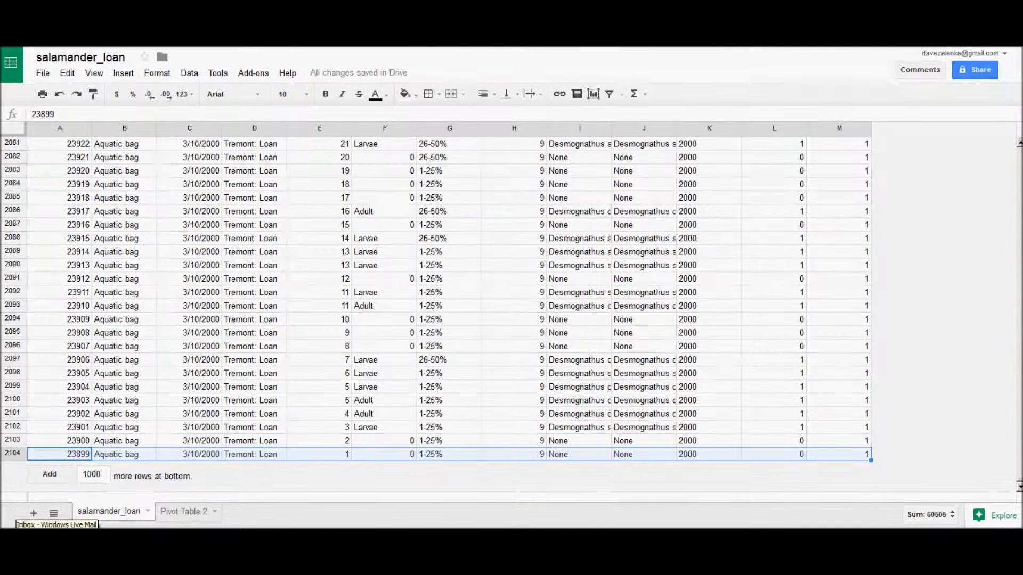
pyautogui.scroll(2, 436, 309)
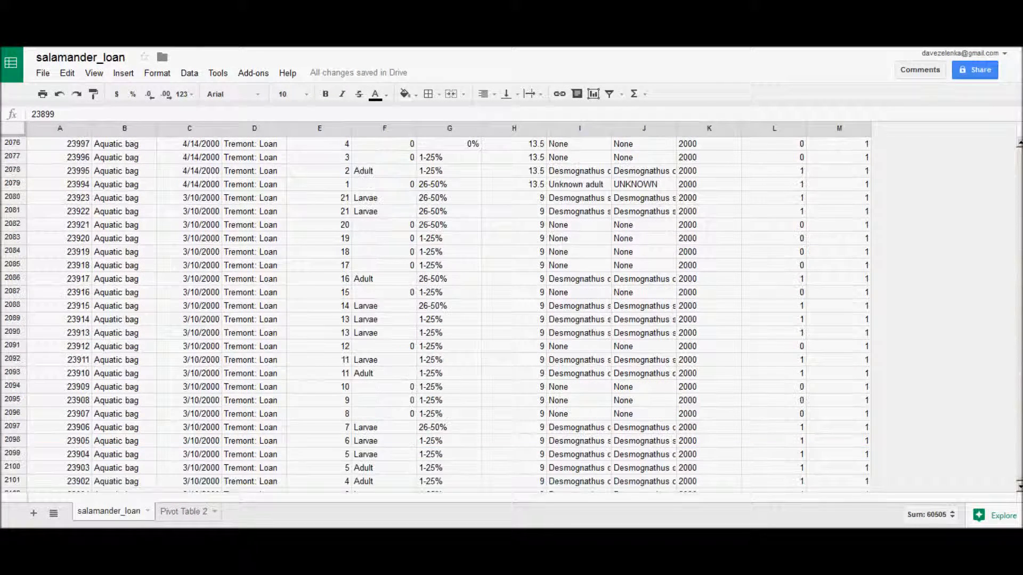
pyautogui.moveTo(1019, 477); pyautogui.dragTo(1020, 149)
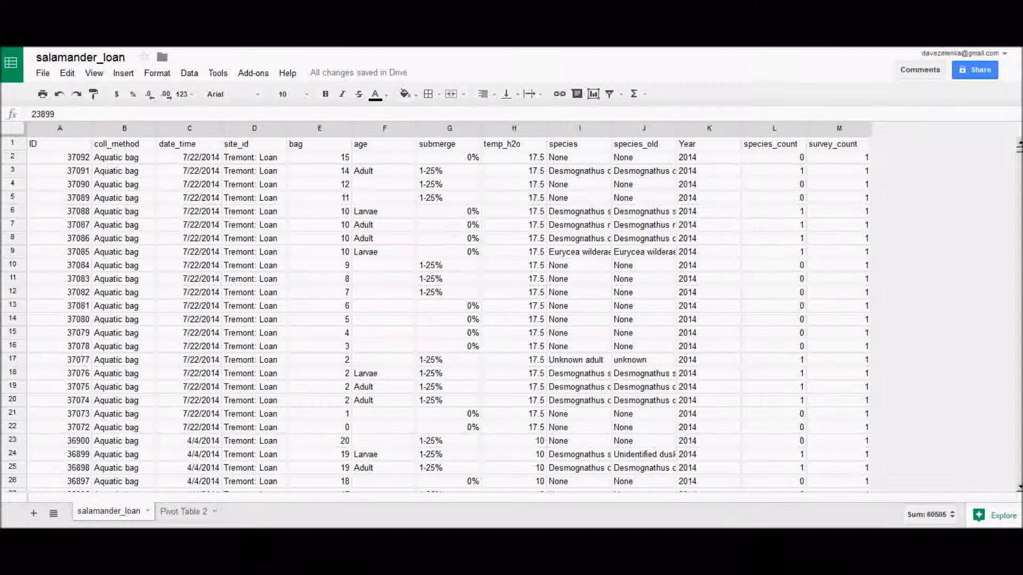
pyautogui.click(790, 159)
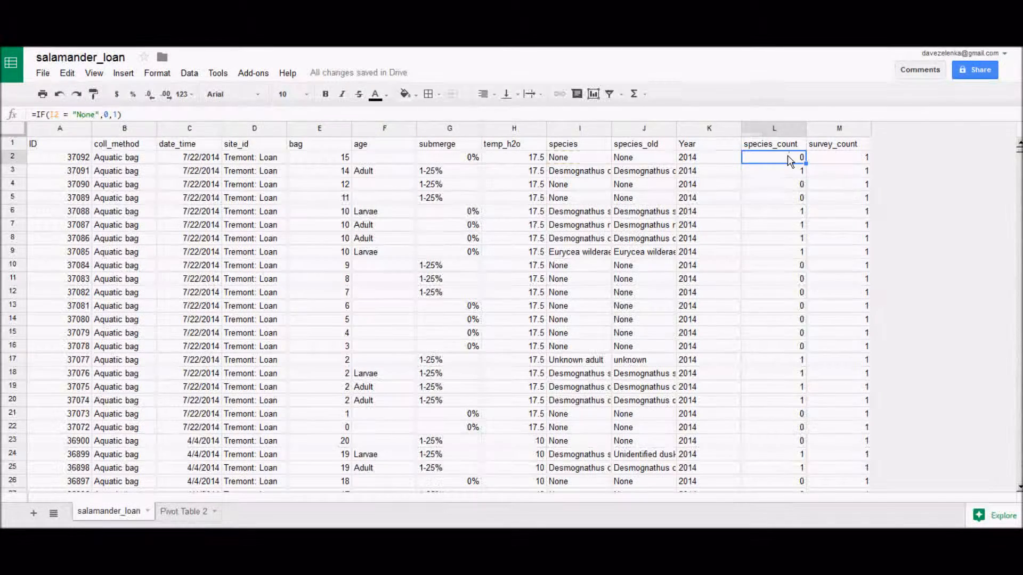
pyautogui.doubleClick(790, 160)
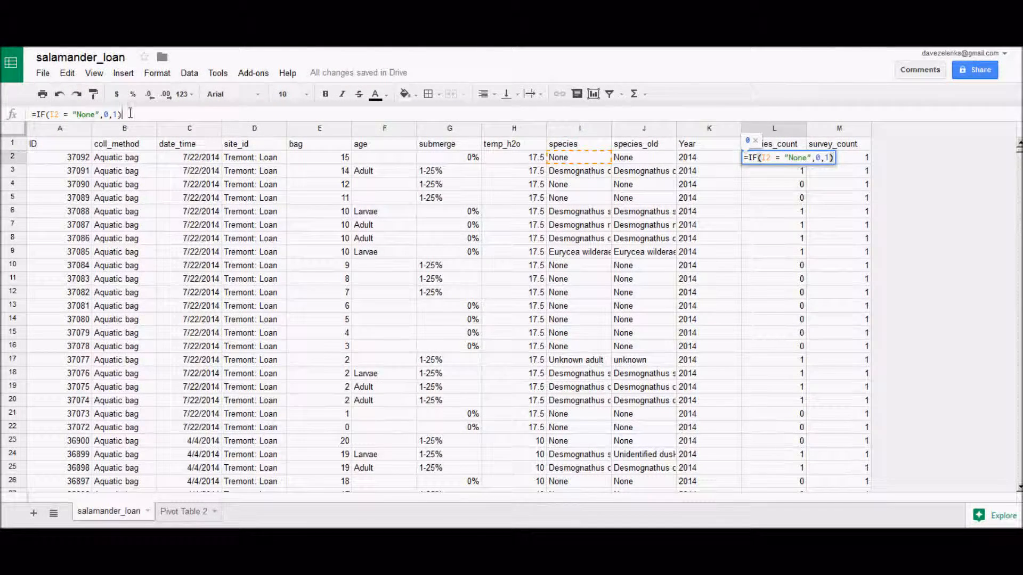
pyautogui.moveTo(120, 113); pyautogui.dragTo(30, 116)
pyautogui.hotkey('ctrl', 'c')
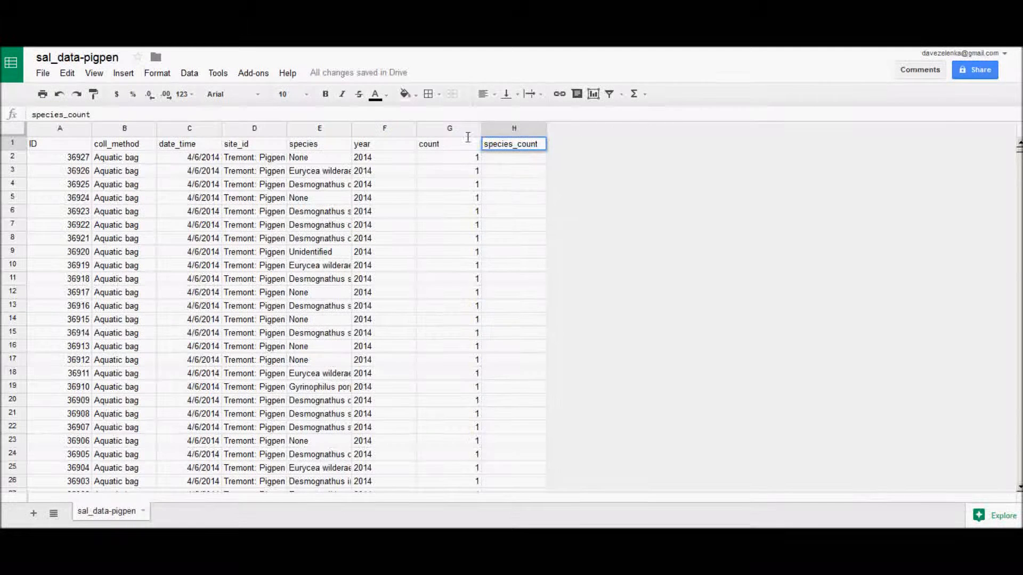
# Step: In sal_data-pigpen, paste the copied formula into H2, change it to =IF(E2 = "None",0,1), and fill it down the species_count column
pyautogui.click(519, 160)
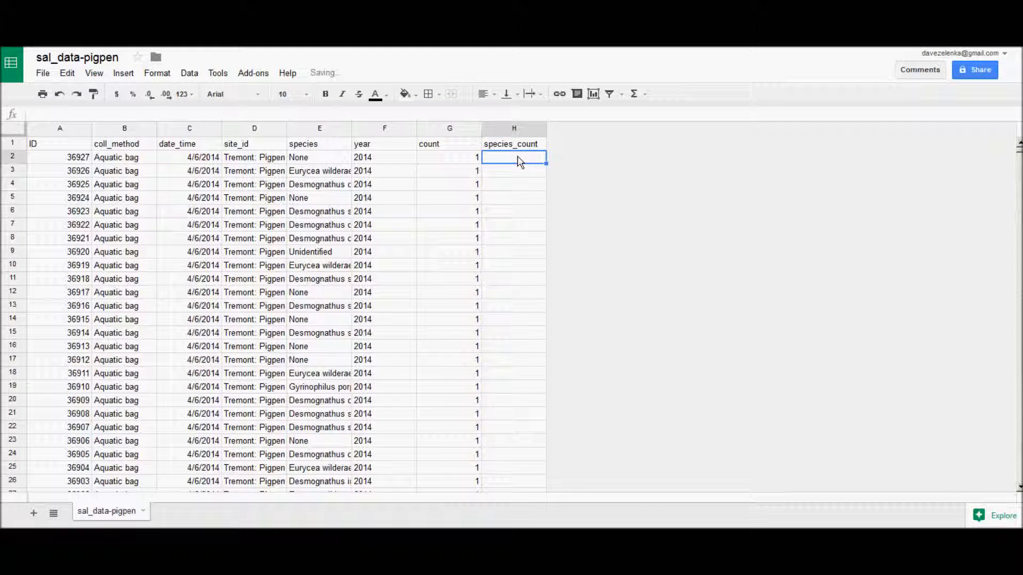
pyautogui.hotkey('ctrl', 'v')
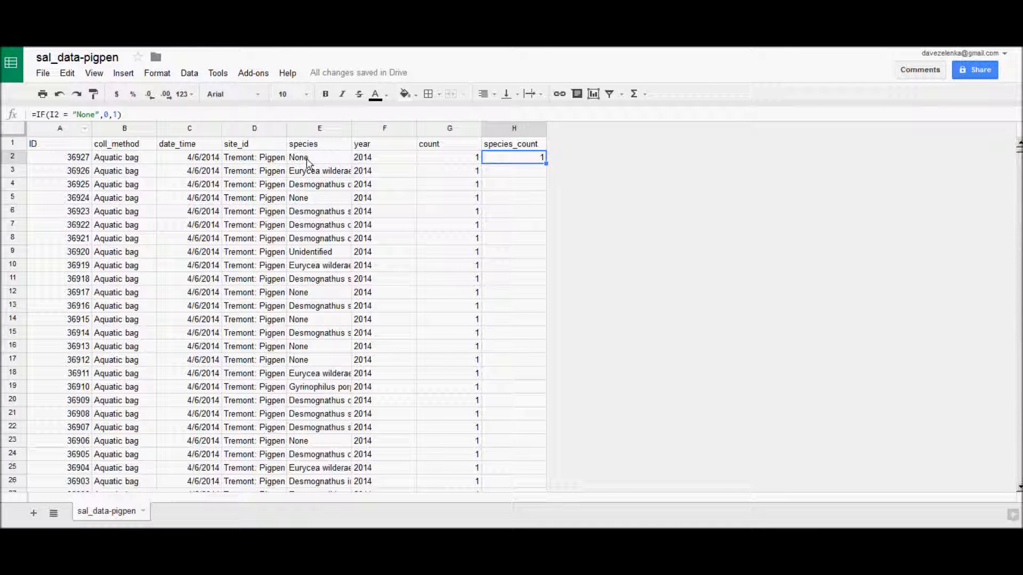
pyautogui.click(74, 116)
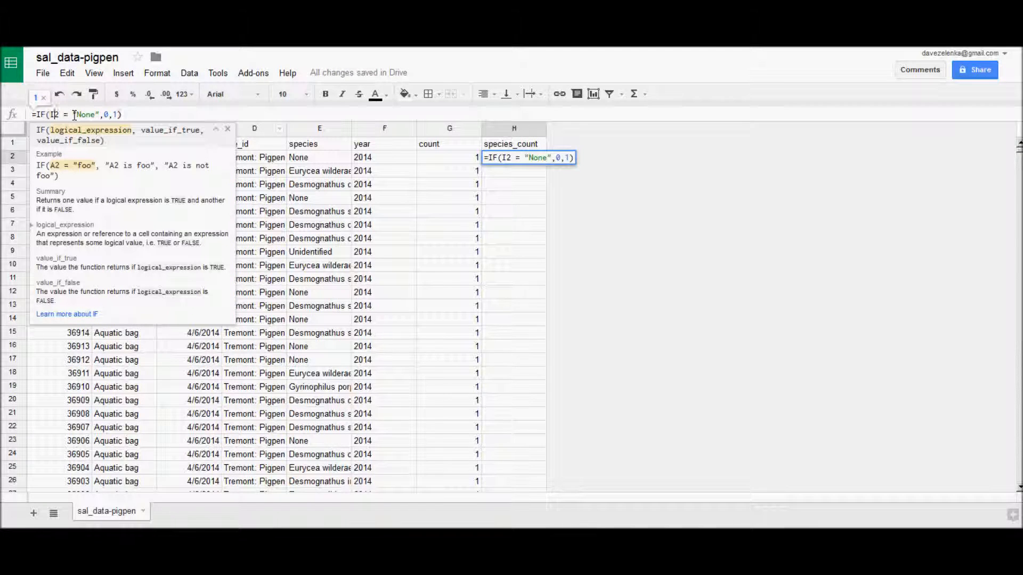
pyautogui.press('Delete')
pyautogui.write('E')
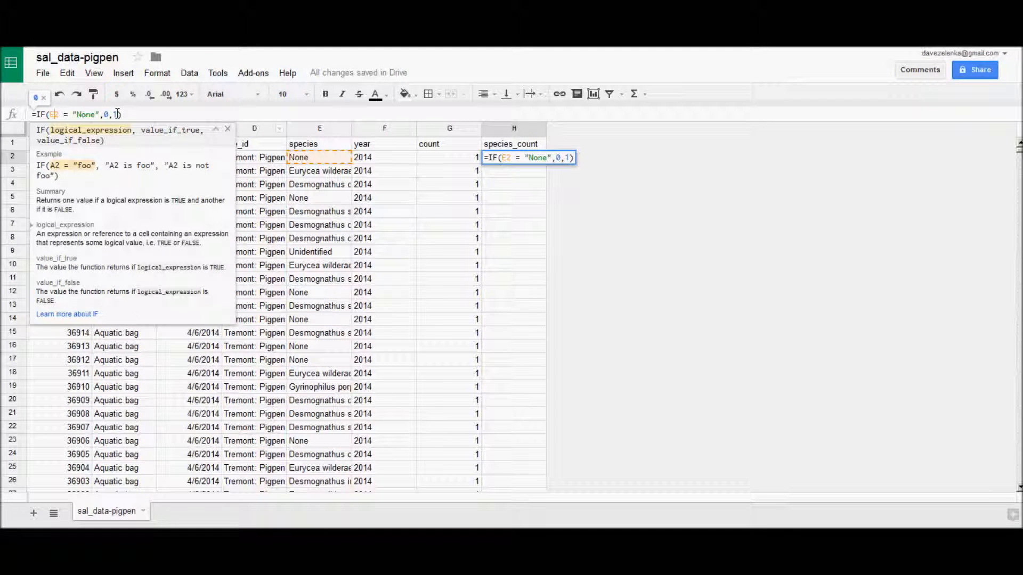
pyautogui.press('Return')
pyautogui.click(543, 163)
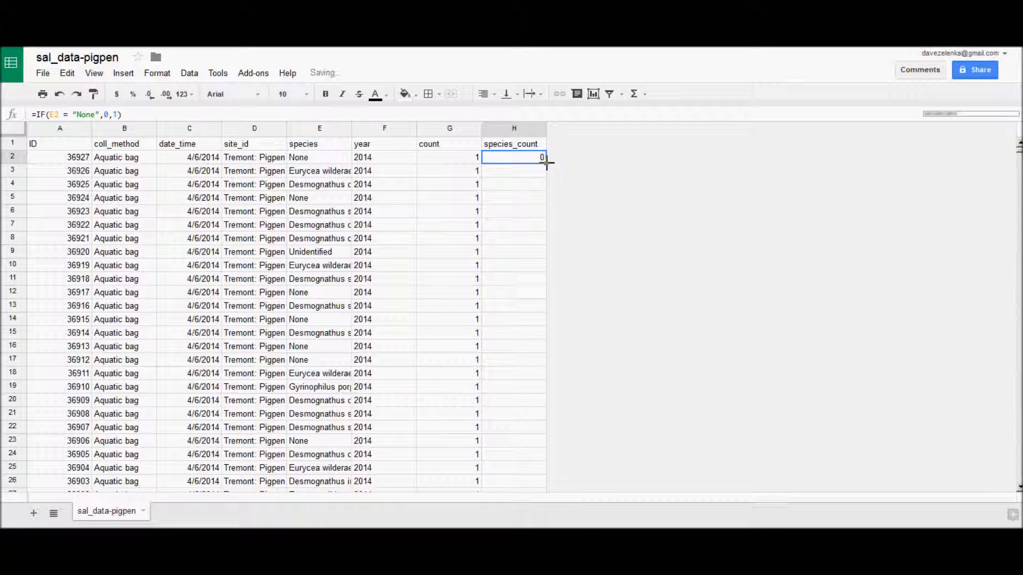
pyautogui.doubleClick(546, 163)
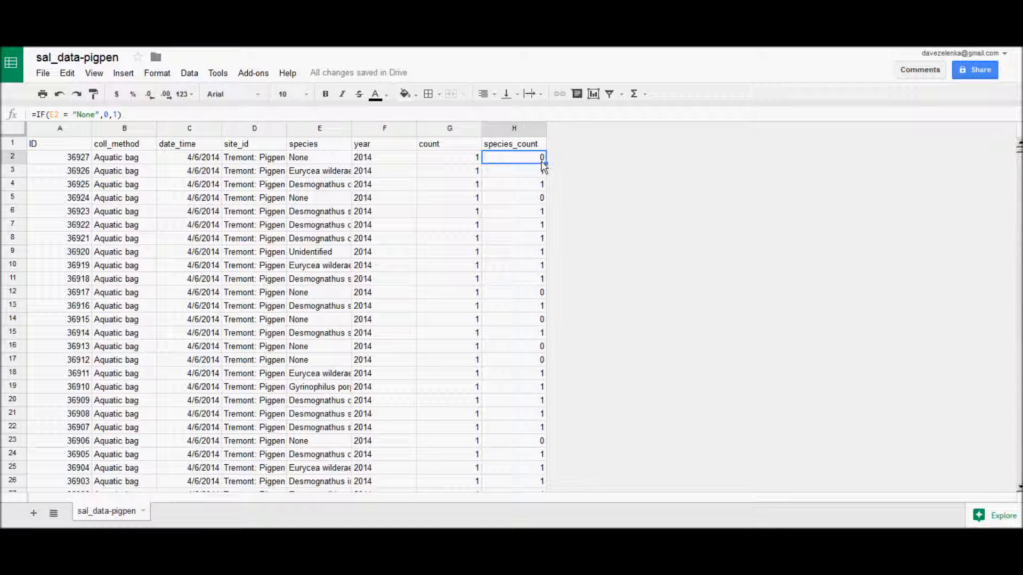
# Step: Create a pivot table from the pigpen data with rows grouped by year and the SUM of species_count as values
pyautogui.click(189, 76)
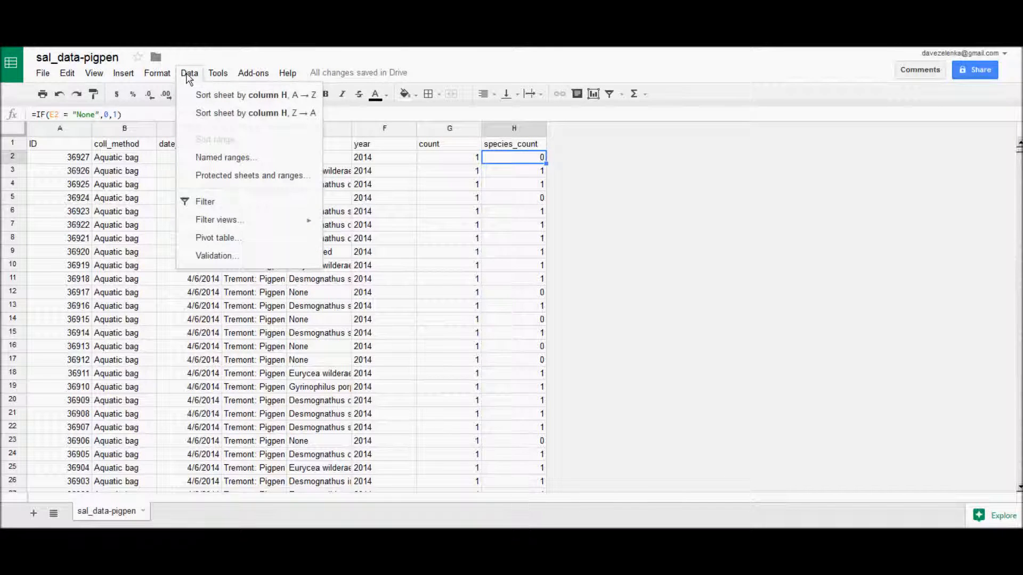
pyautogui.click(219, 243)
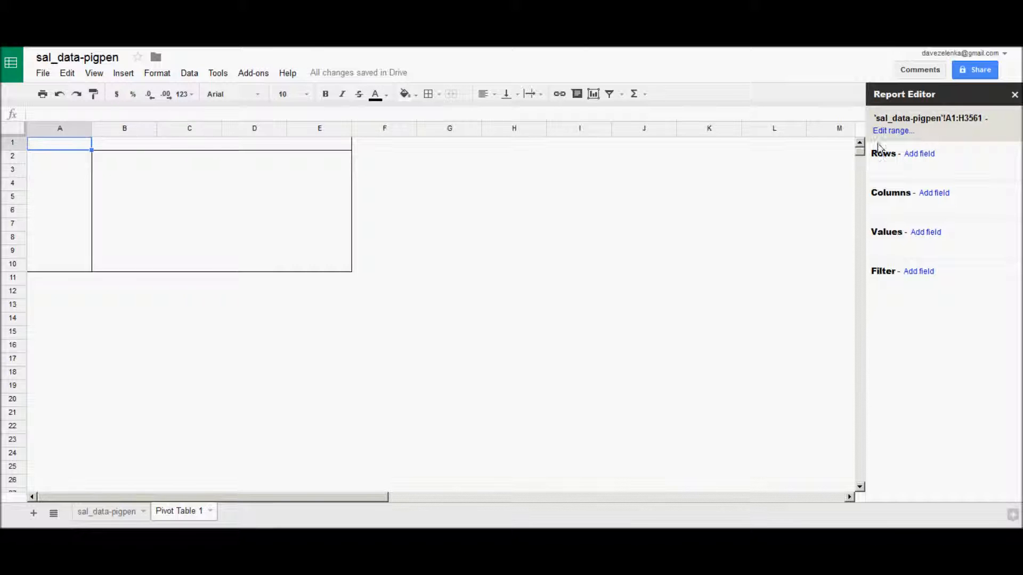
pyautogui.click(915, 155)
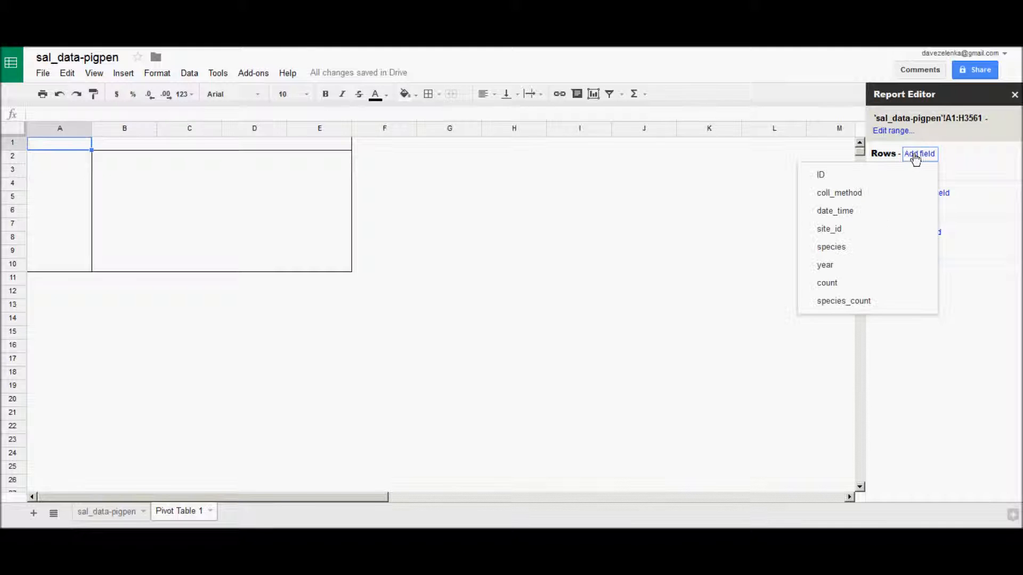
pyautogui.click(826, 271)
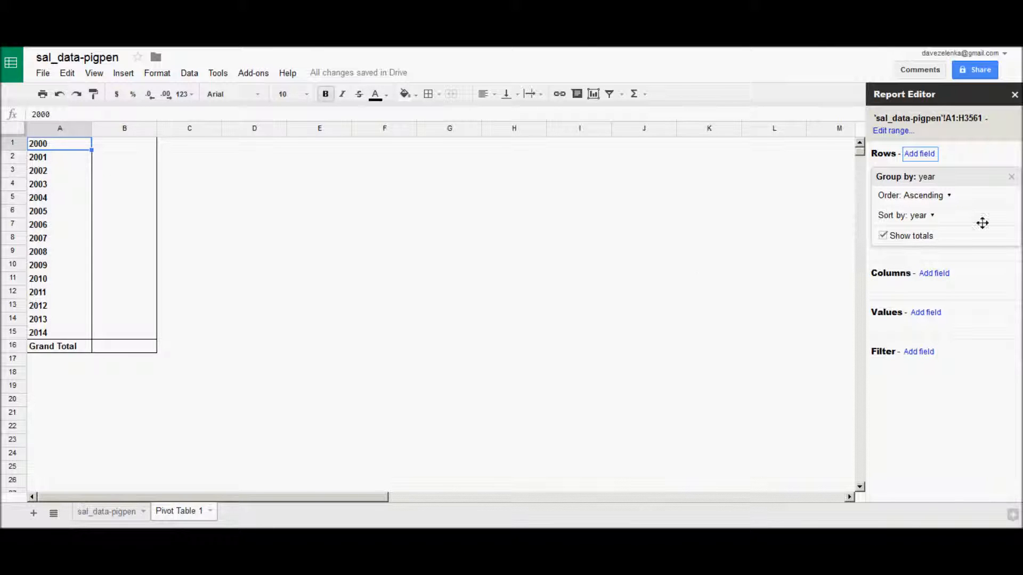
pyautogui.click(926, 314)
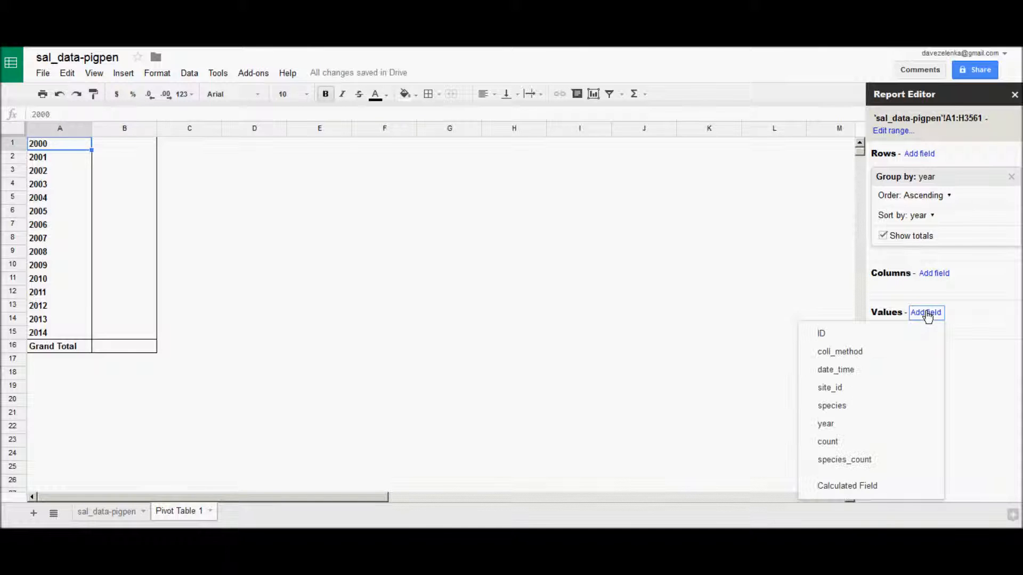
pyautogui.click(847, 460)
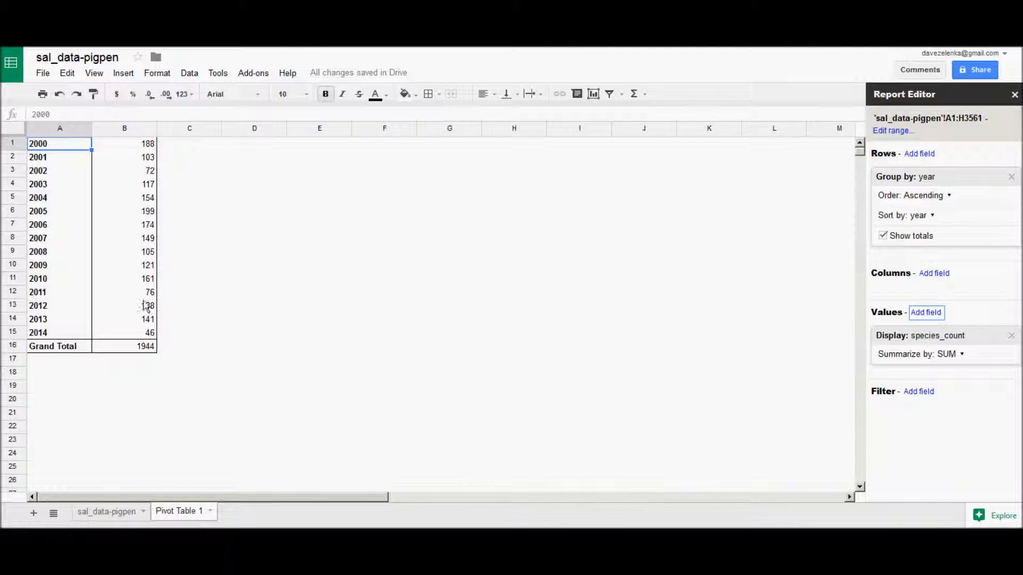
# Step: Check the count column in the data sheet and add count, summarized by SUM, as a second pivot table value
pyautogui.click(105, 513)
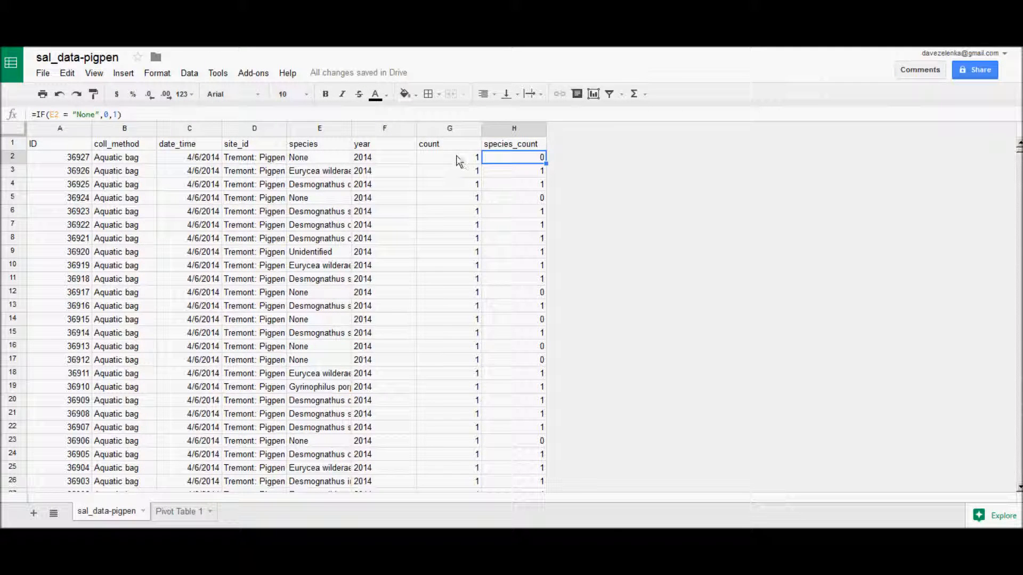
pyautogui.click(181, 515)
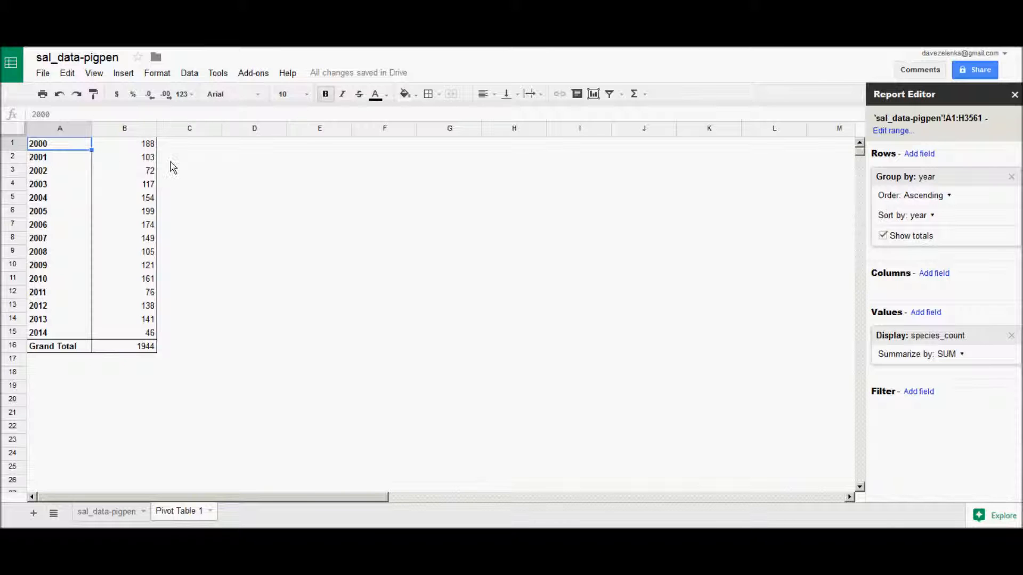
pyautogui.click(924, 316)
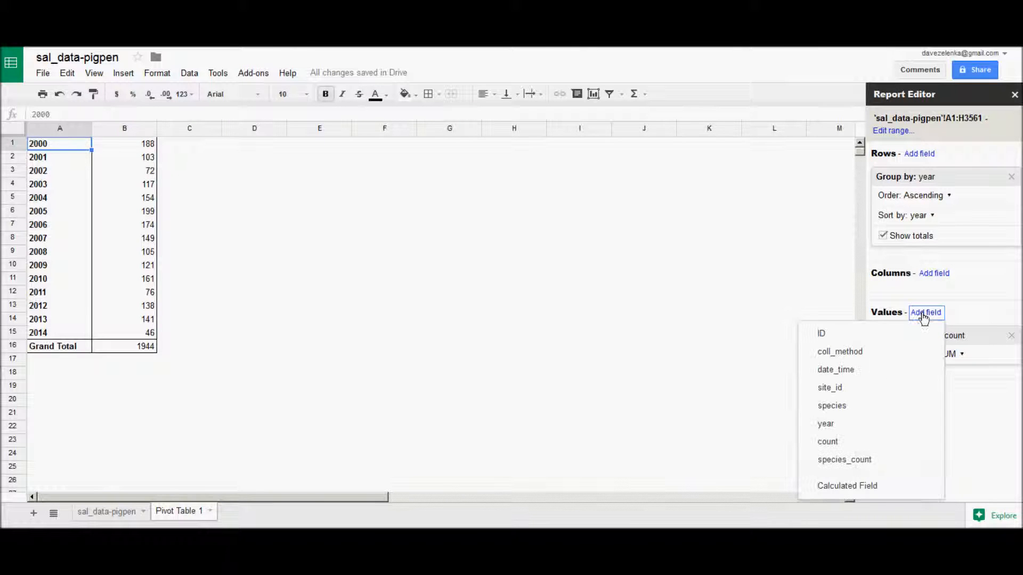
pyautogui.click(828, 441)
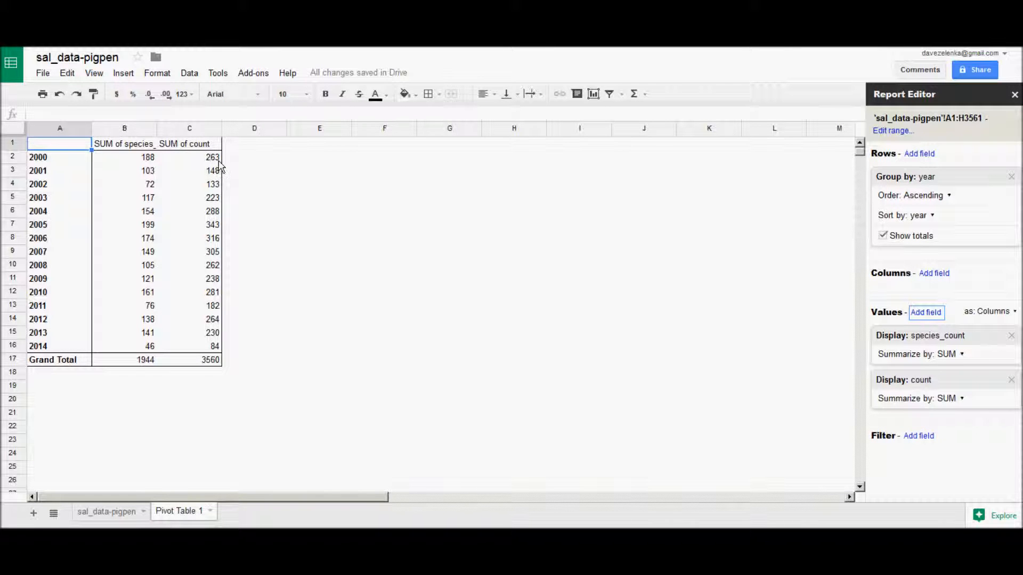
# Step: Add a calculated field to the pivot values and paste in salamander_loan's Average formula, =round(species_count/survey_count,2)
pyautogui.click(934, 318)
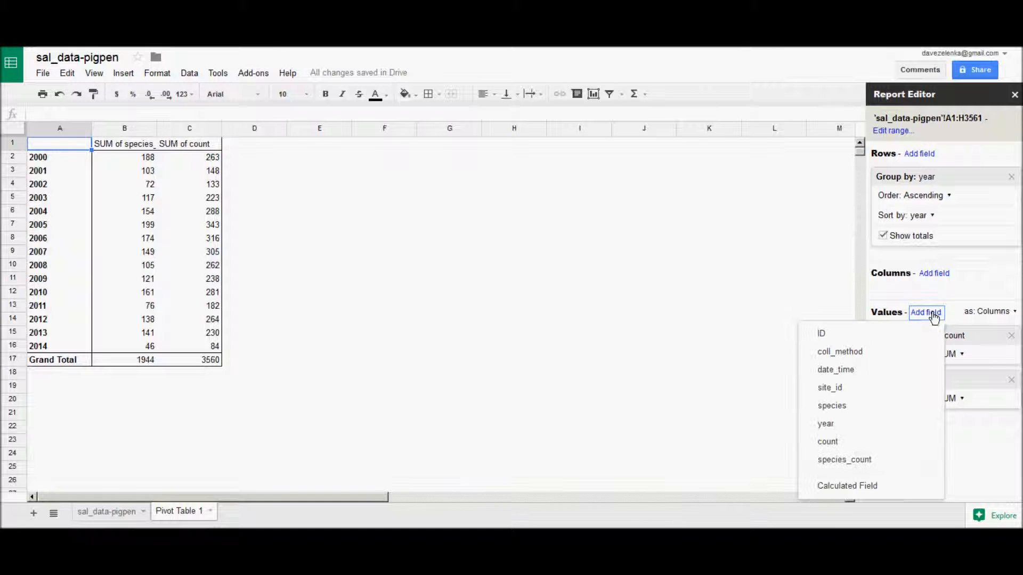
pyautogui.click(867, 486)
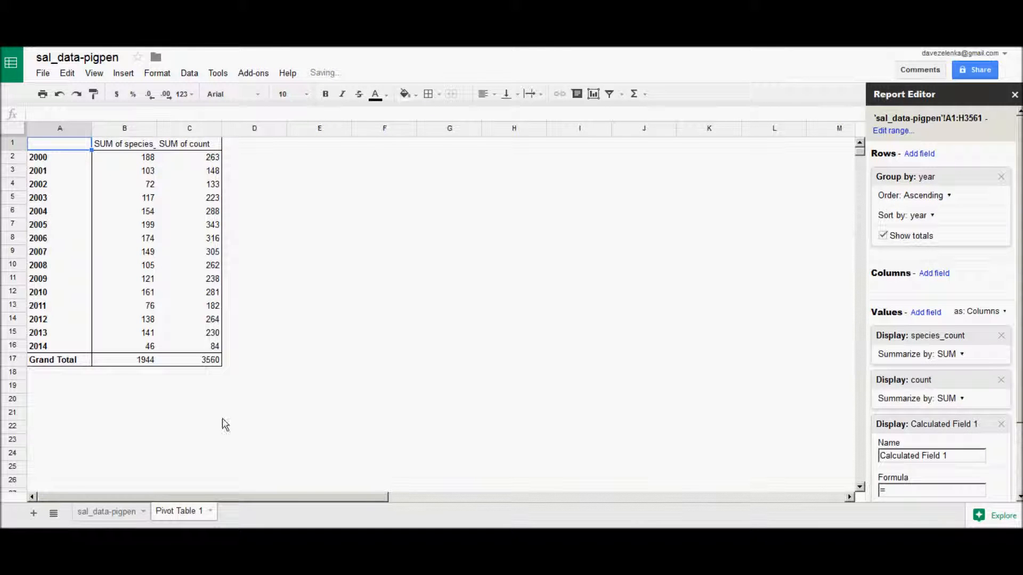
pyautogui.click(103, 515)
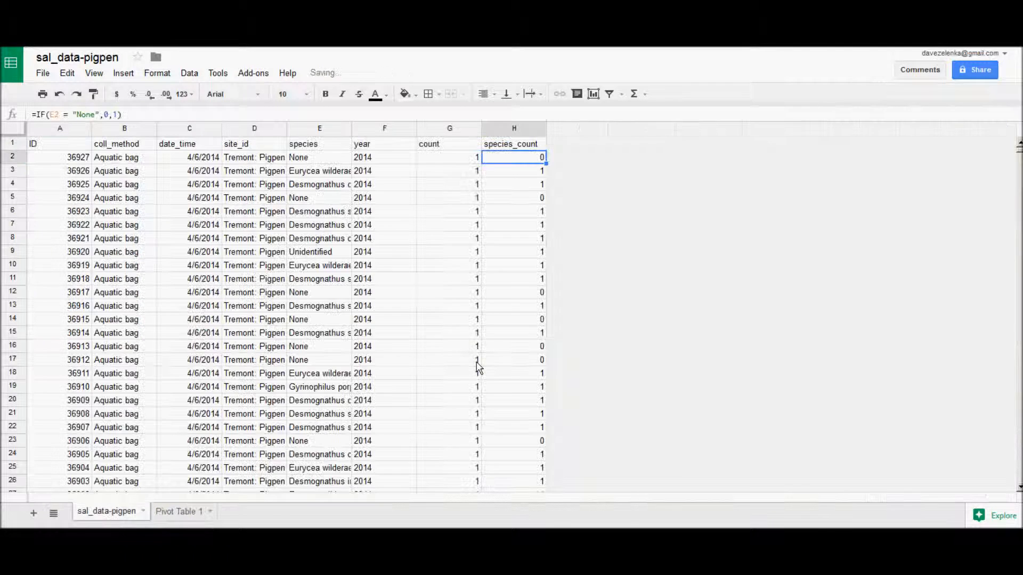
pyautogui.click(174, 513)
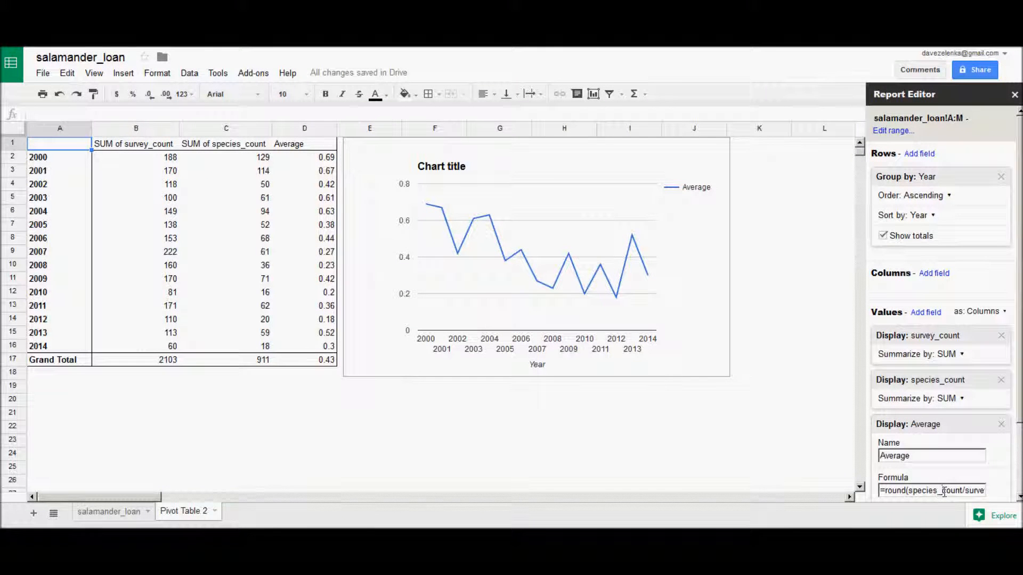
pyautogui.tripleClick(944, 491)
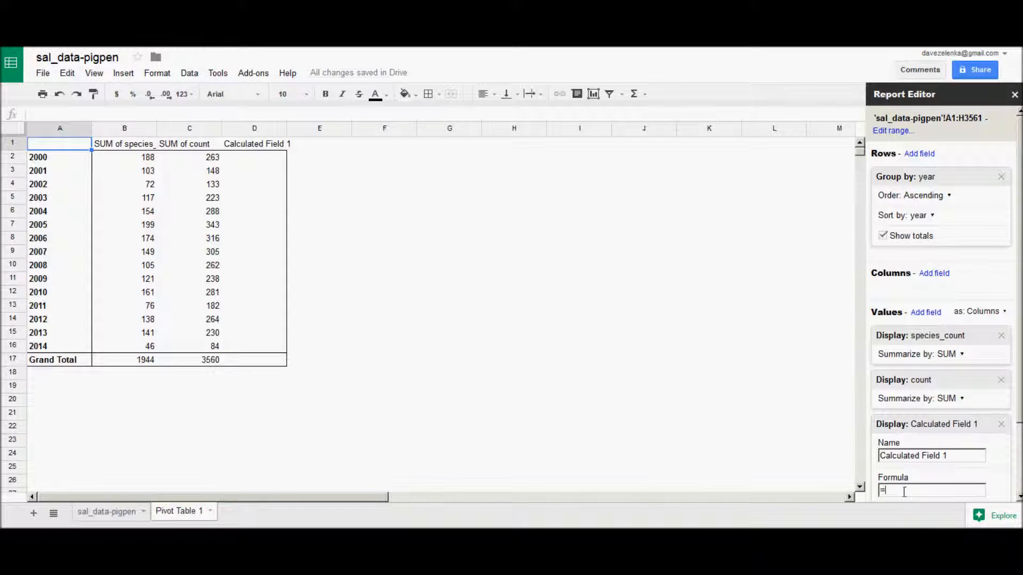
pyautogui.hotkey('ctrl', 'v')
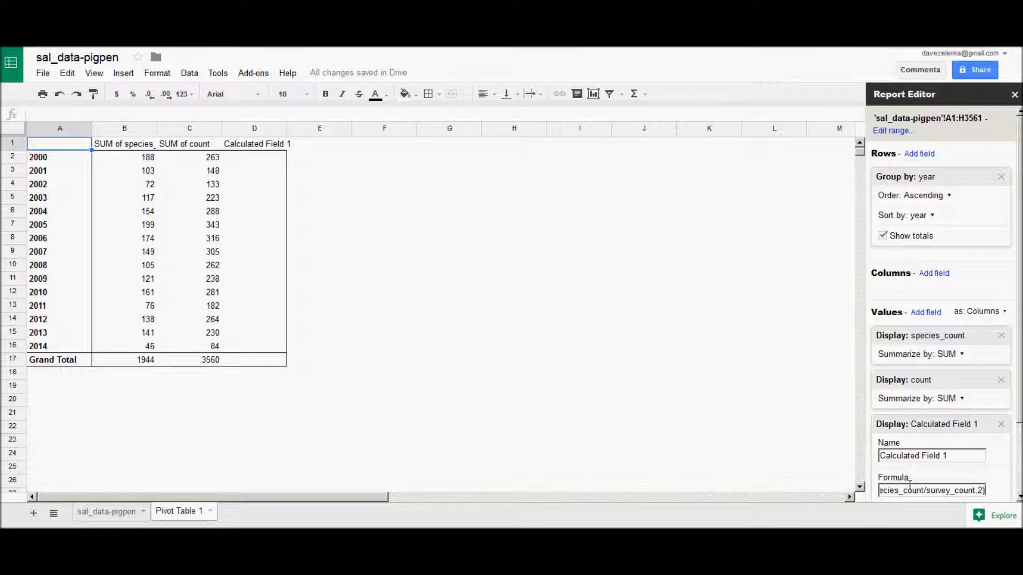
# Step: Replace survey_count with count in the calculated field's formula so it reads =round(species_count/count,2)
pyautogui.moveTo(906, 493); pyautogui.dragTo(864, 495)
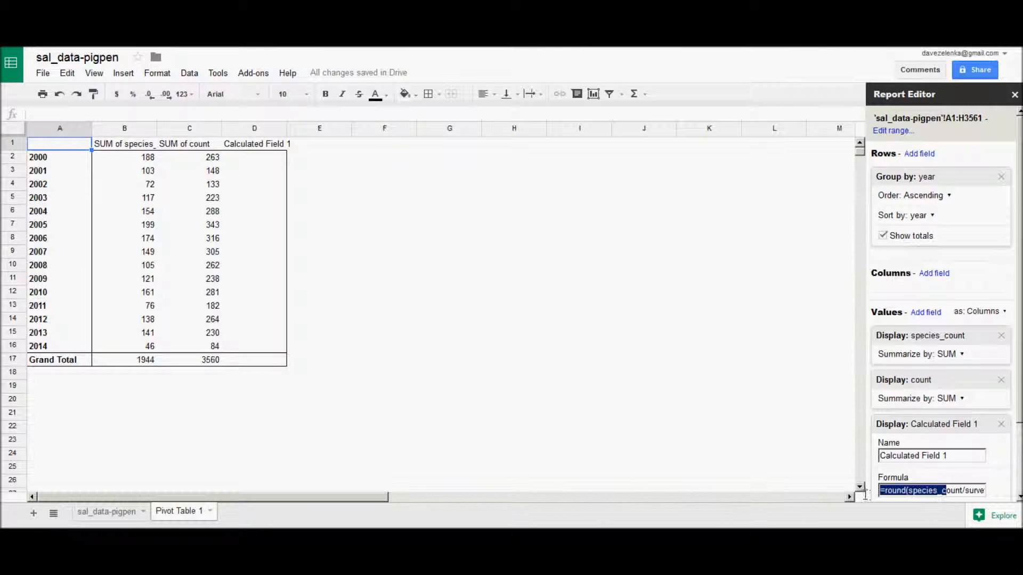
pyautogui.click(940, 491)
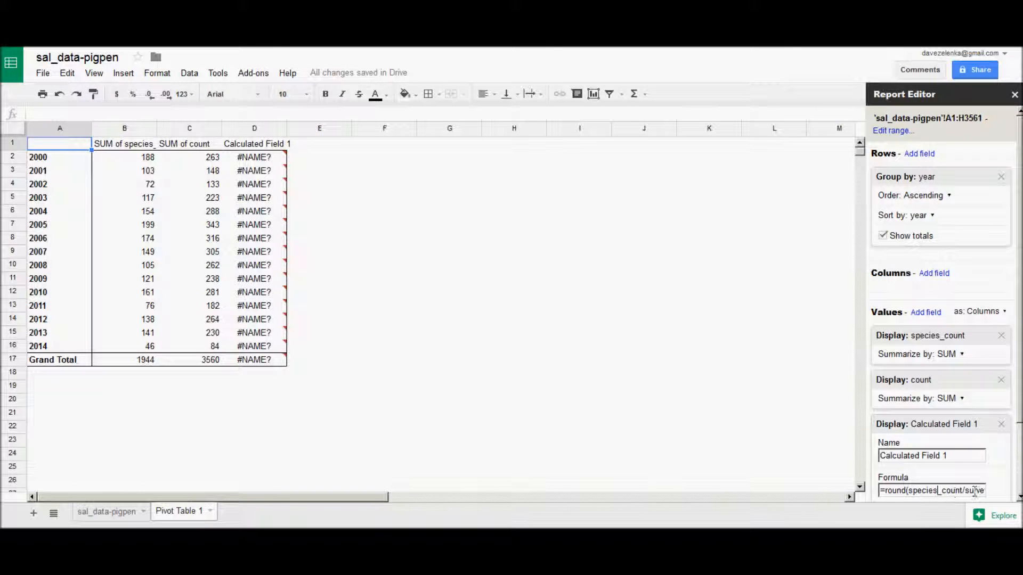
pyautogui.moveTo(974, 491); pyautogui.dragTo(928, 491)
pyautogui.click(952, 491)
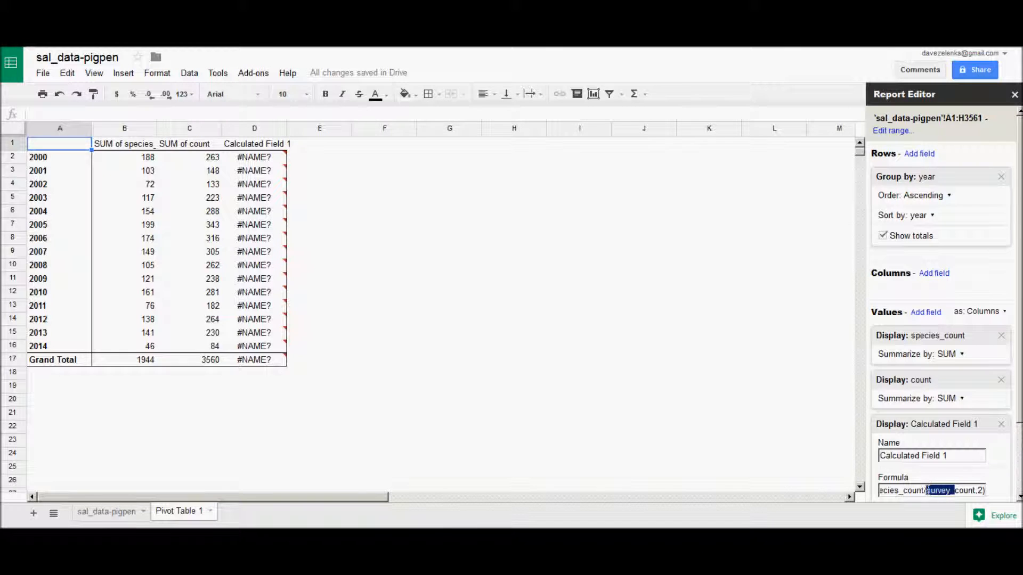
pyautogui.press('BackSpace')
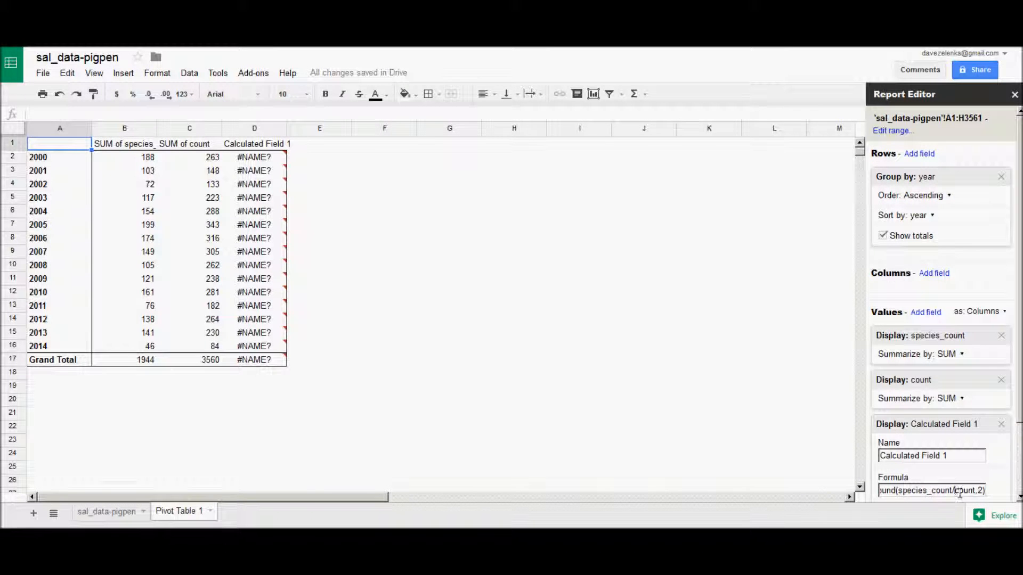
pyautogui.click(976, 491)
# Step: Apply the calculated field's formula and rename the field from its default name to Average
pyautogui.click(933, 456)
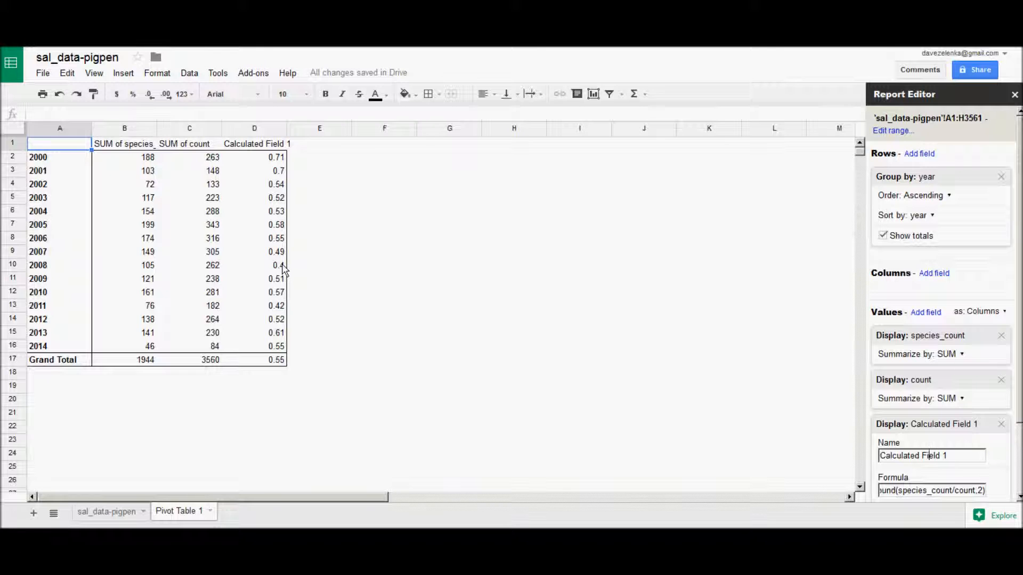
pyautogui.moveTo(949, 455); pyautogui.dragTo(850, 455)
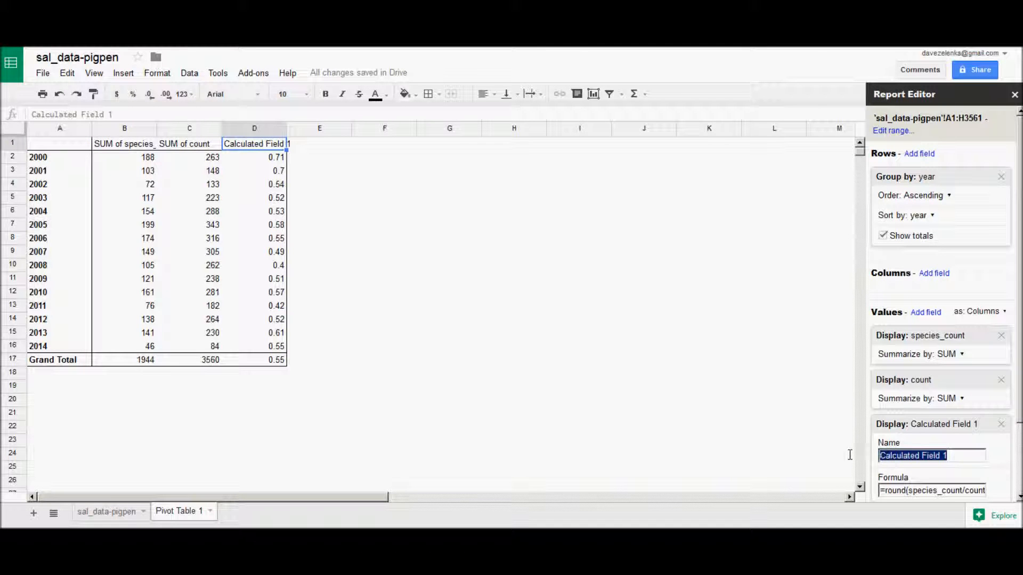
pyautogui.write('A')
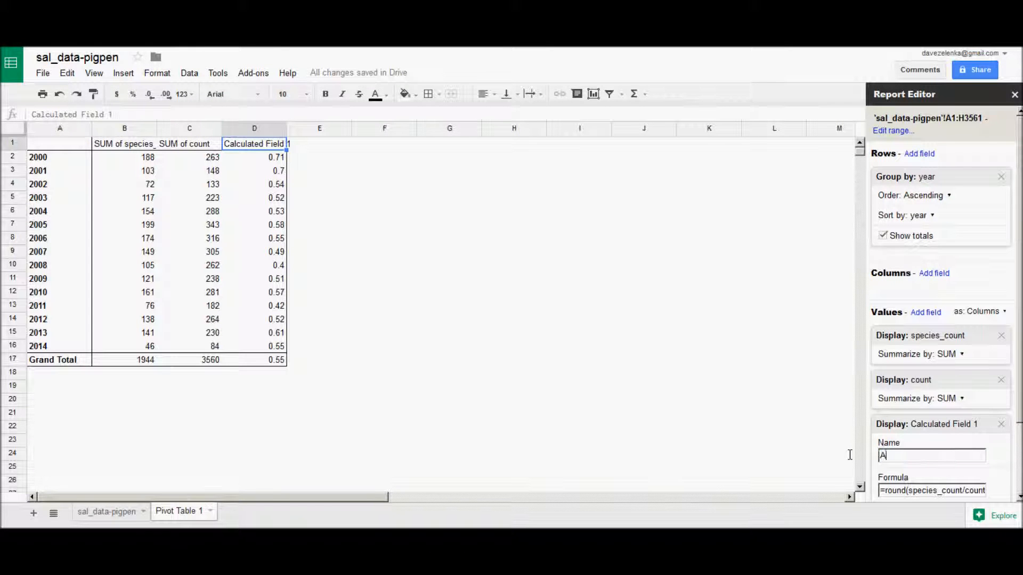
pyautogui.write('verage')
pyautogui.click(929, 492)
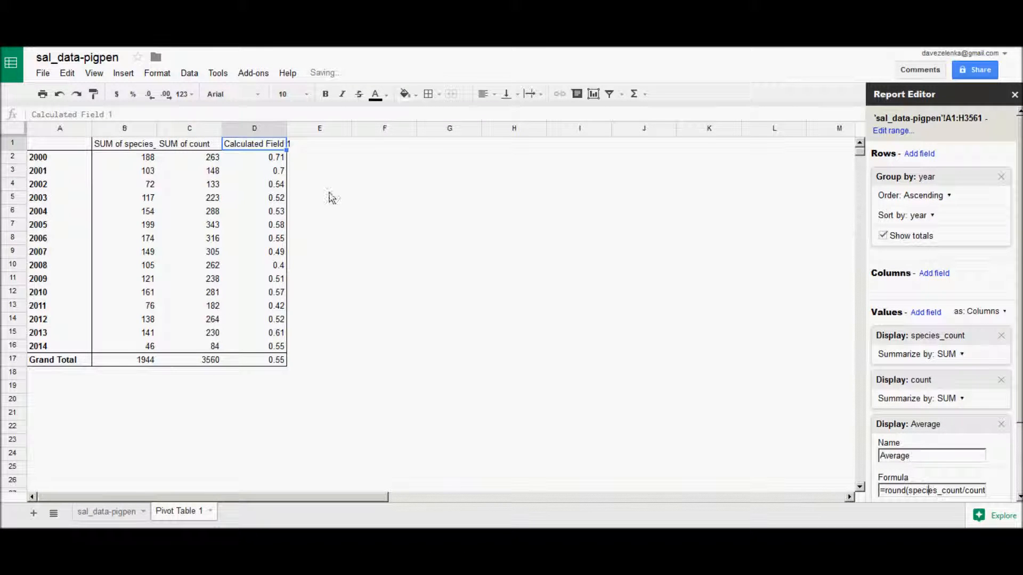
# Step: Insert a line chart of Average by year from A1:A16 and D1:D16, excluding the grand total, and place it beside the pivot table
pyautogui.click(42, 127)
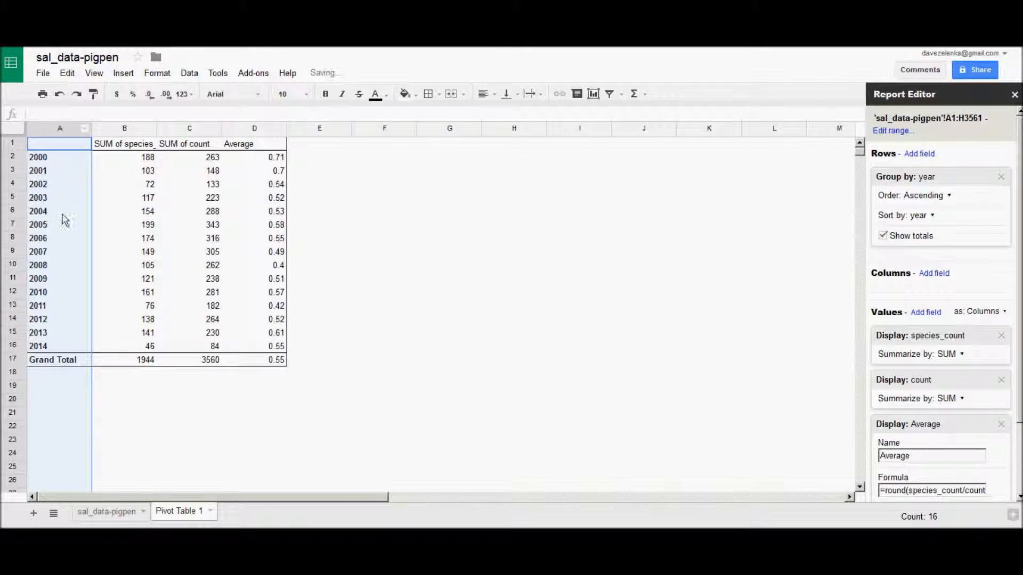
pyautogui.click(48, 347)
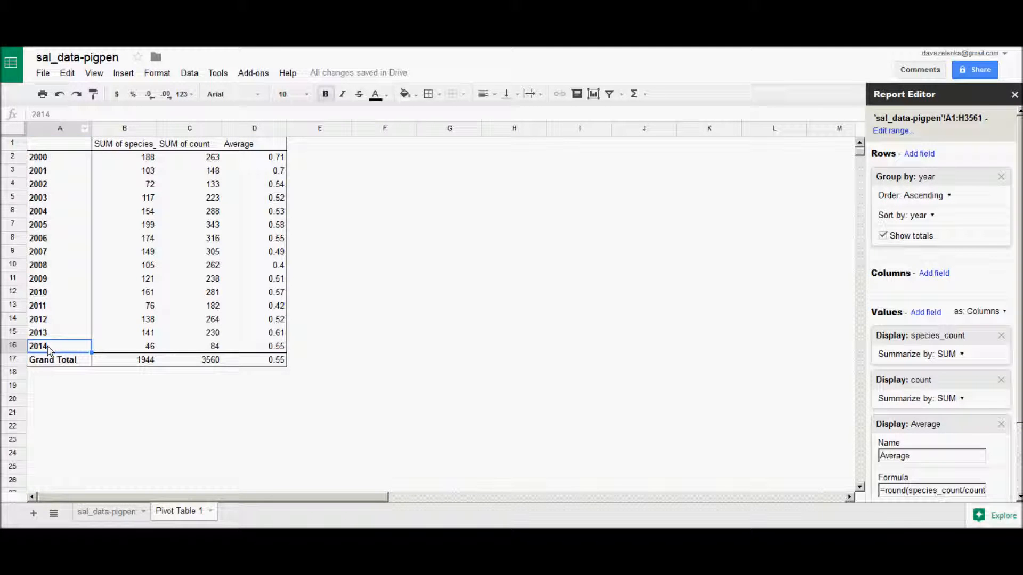
pyautogui.keyDown('shift'); pyautogui.click(55, 147); pyautogui.keyUp('shift')
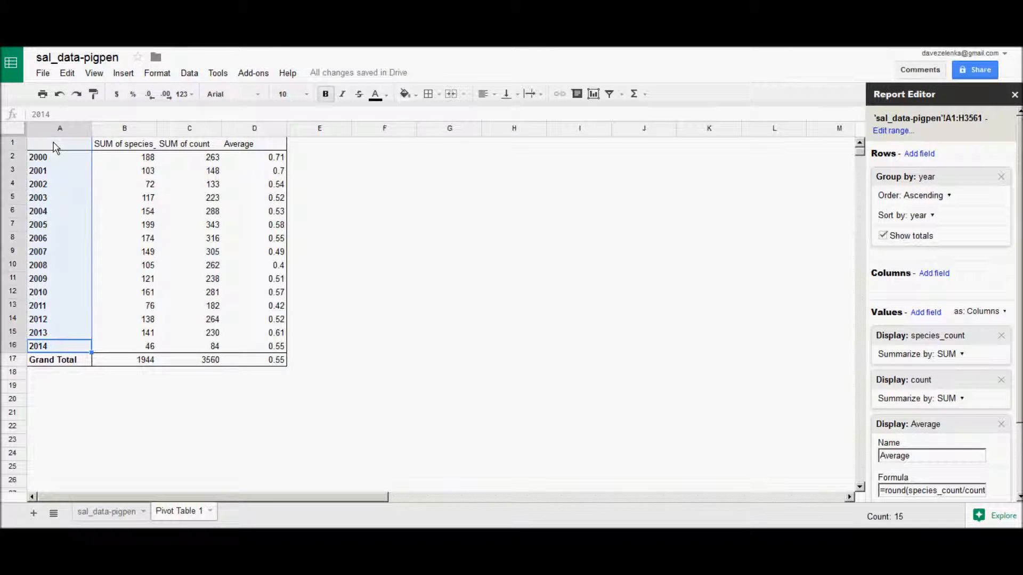
pyautogui.keyDown('ctrl'); pyautogui.click(269, 148); pyautogui.keyUp('ctrl')
pyautogui.moveTo(269, 147); pyautogui.dragTo(276, 346)
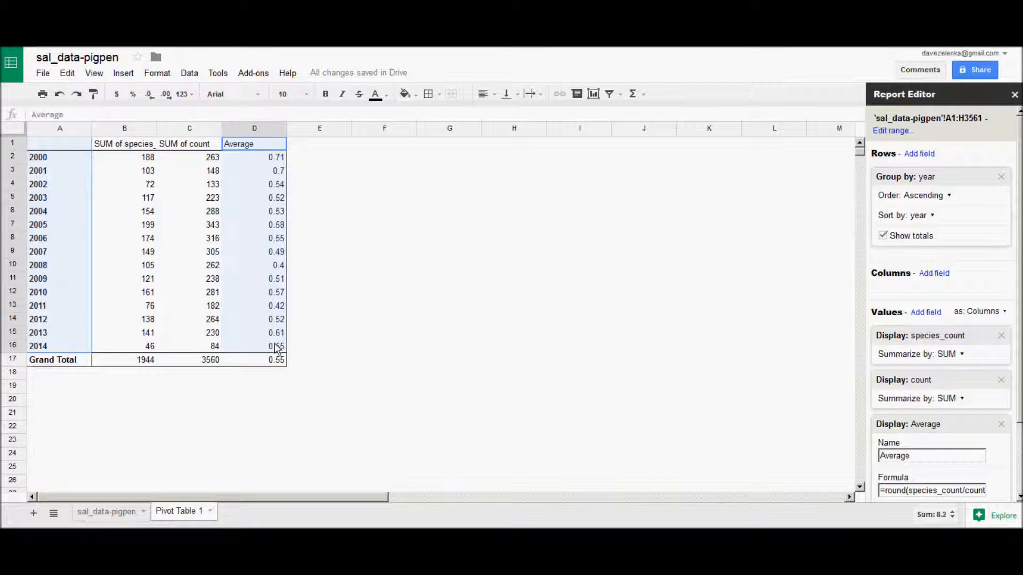
pyautogui.click(593, 95)
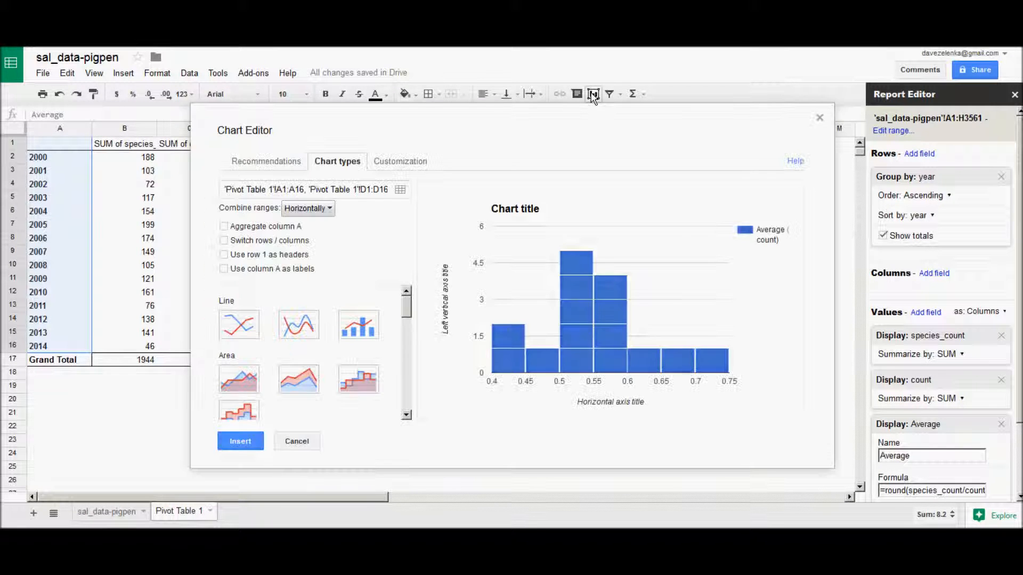
pyautogui.click(238, 326)
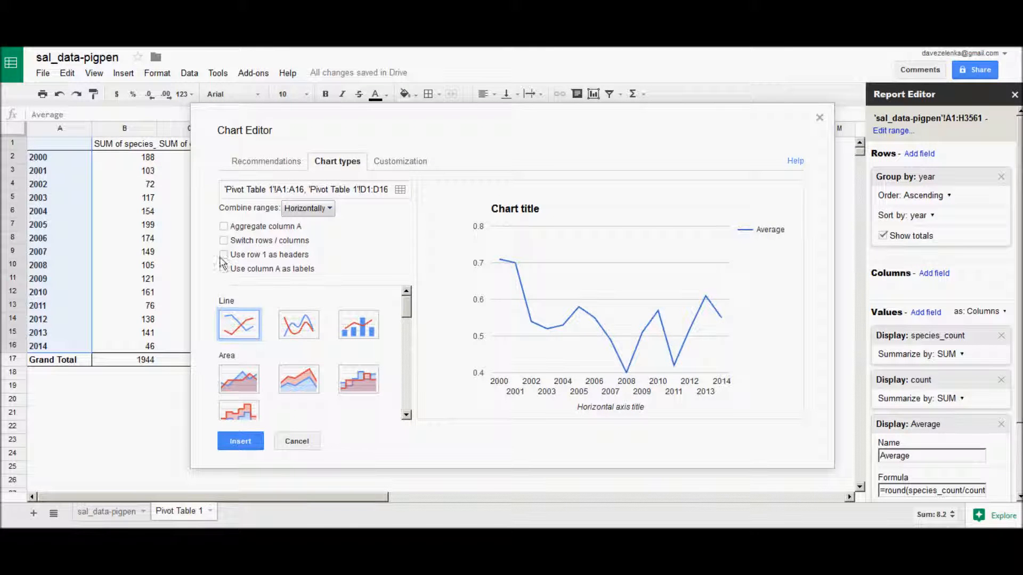
pyautogui.click(241, 442)
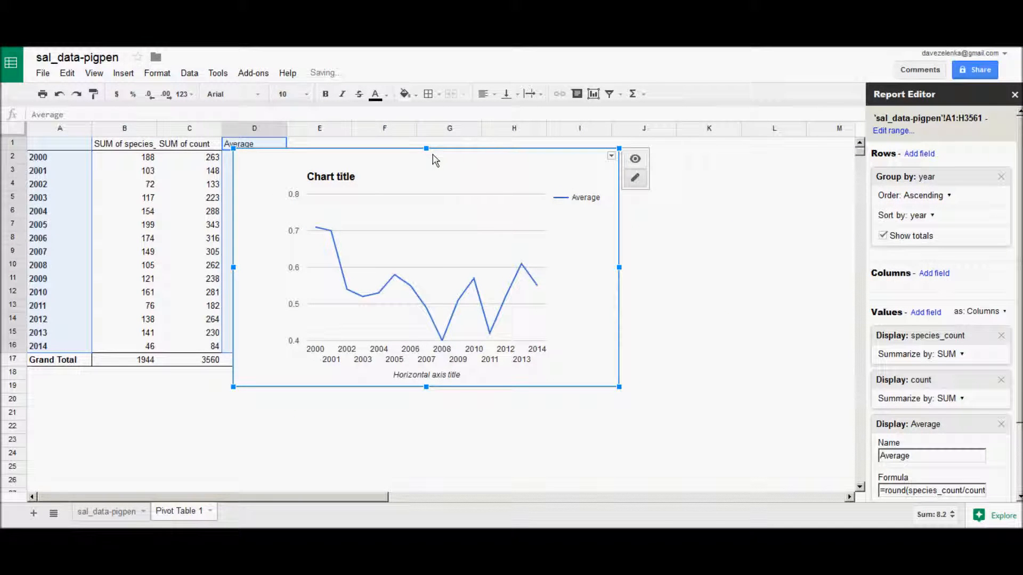
pyautogui.moveTo(488, 161)
pyautogui.mouseDown()
pyautogui.moveTo(514, 160)
pyautogui.moveTo(493, 152)
pyautogui.mouseUp()
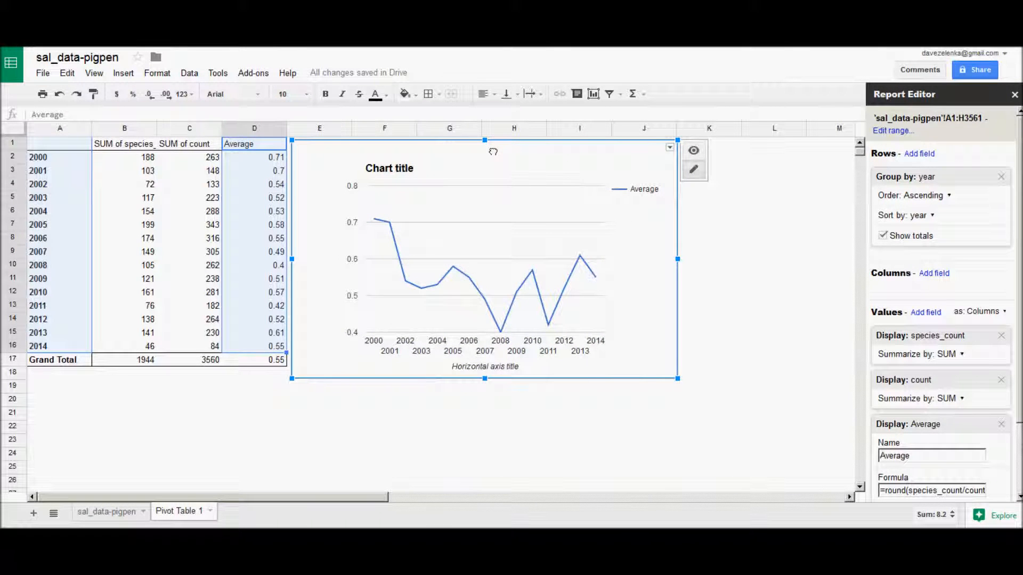